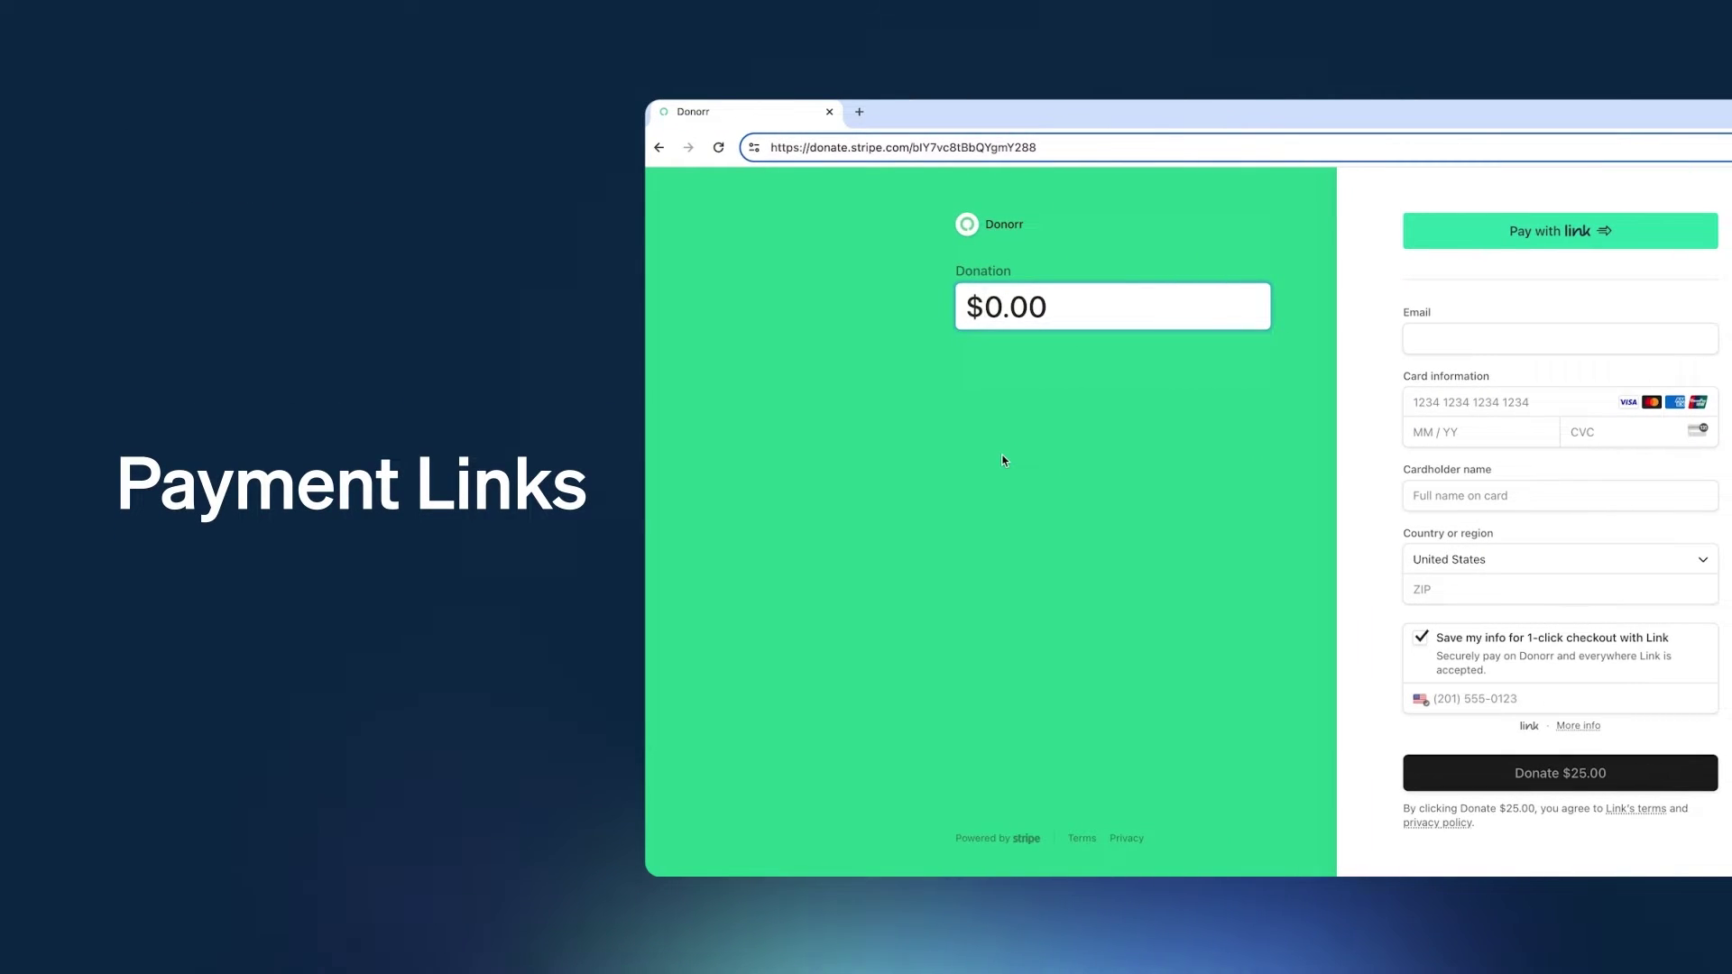
- Enter a donation amount of 25 on the sample donation checkout page
text(25)
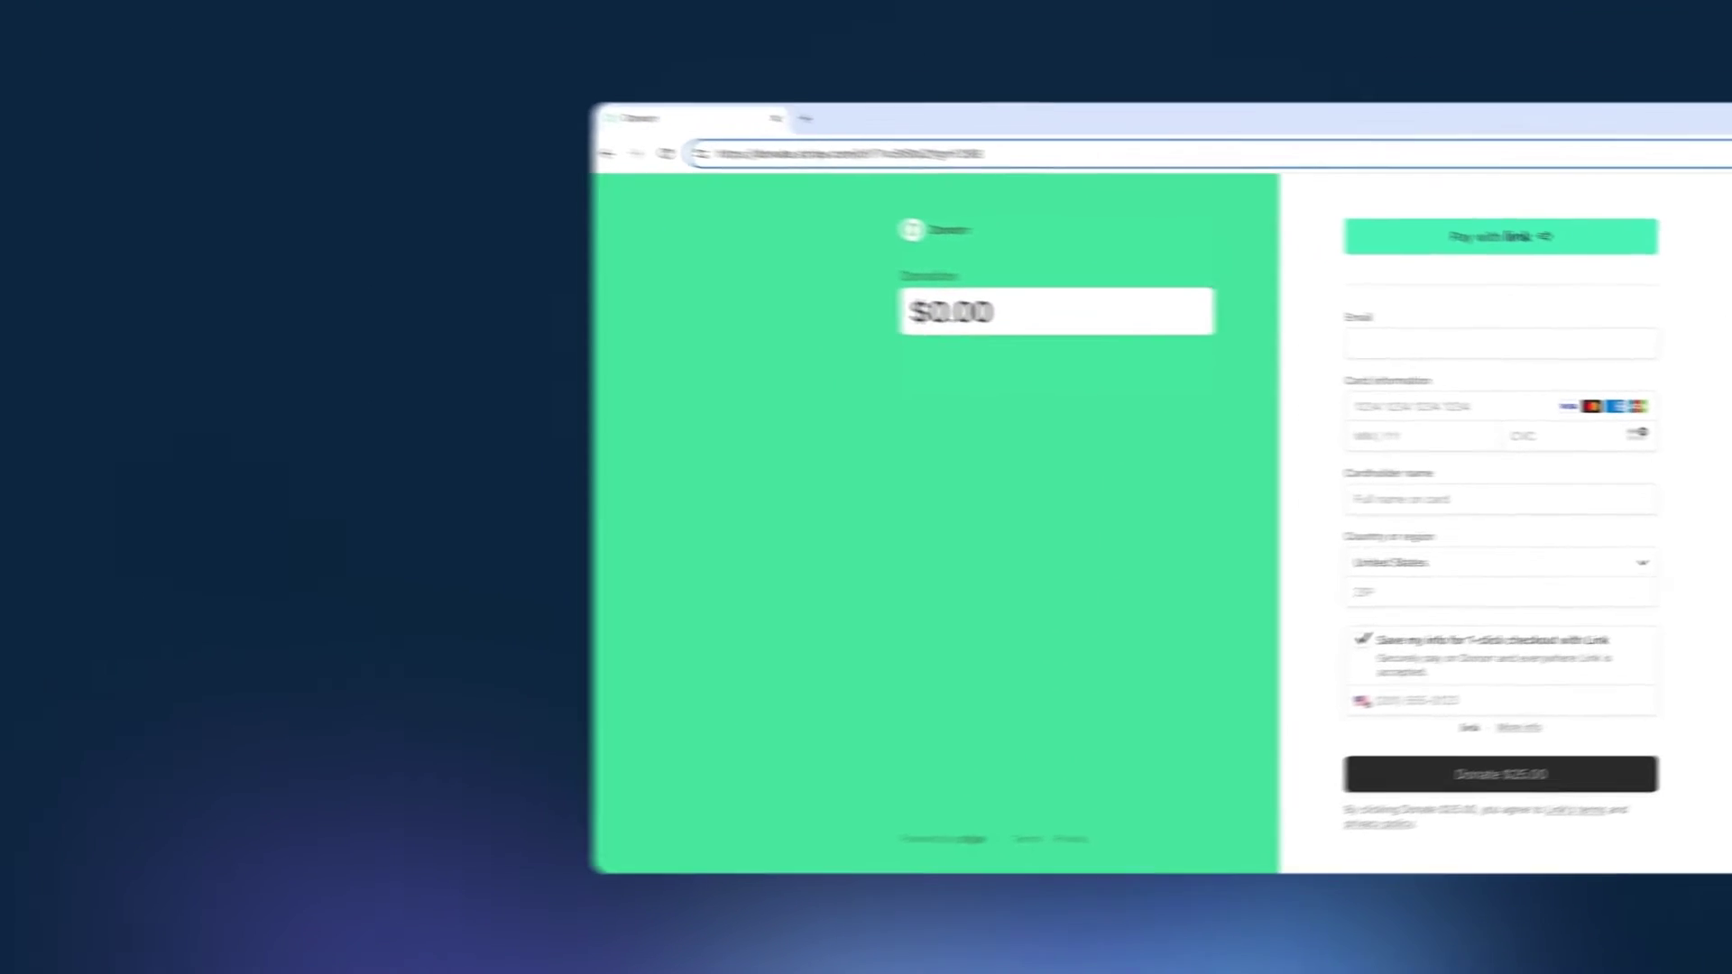
text(25)
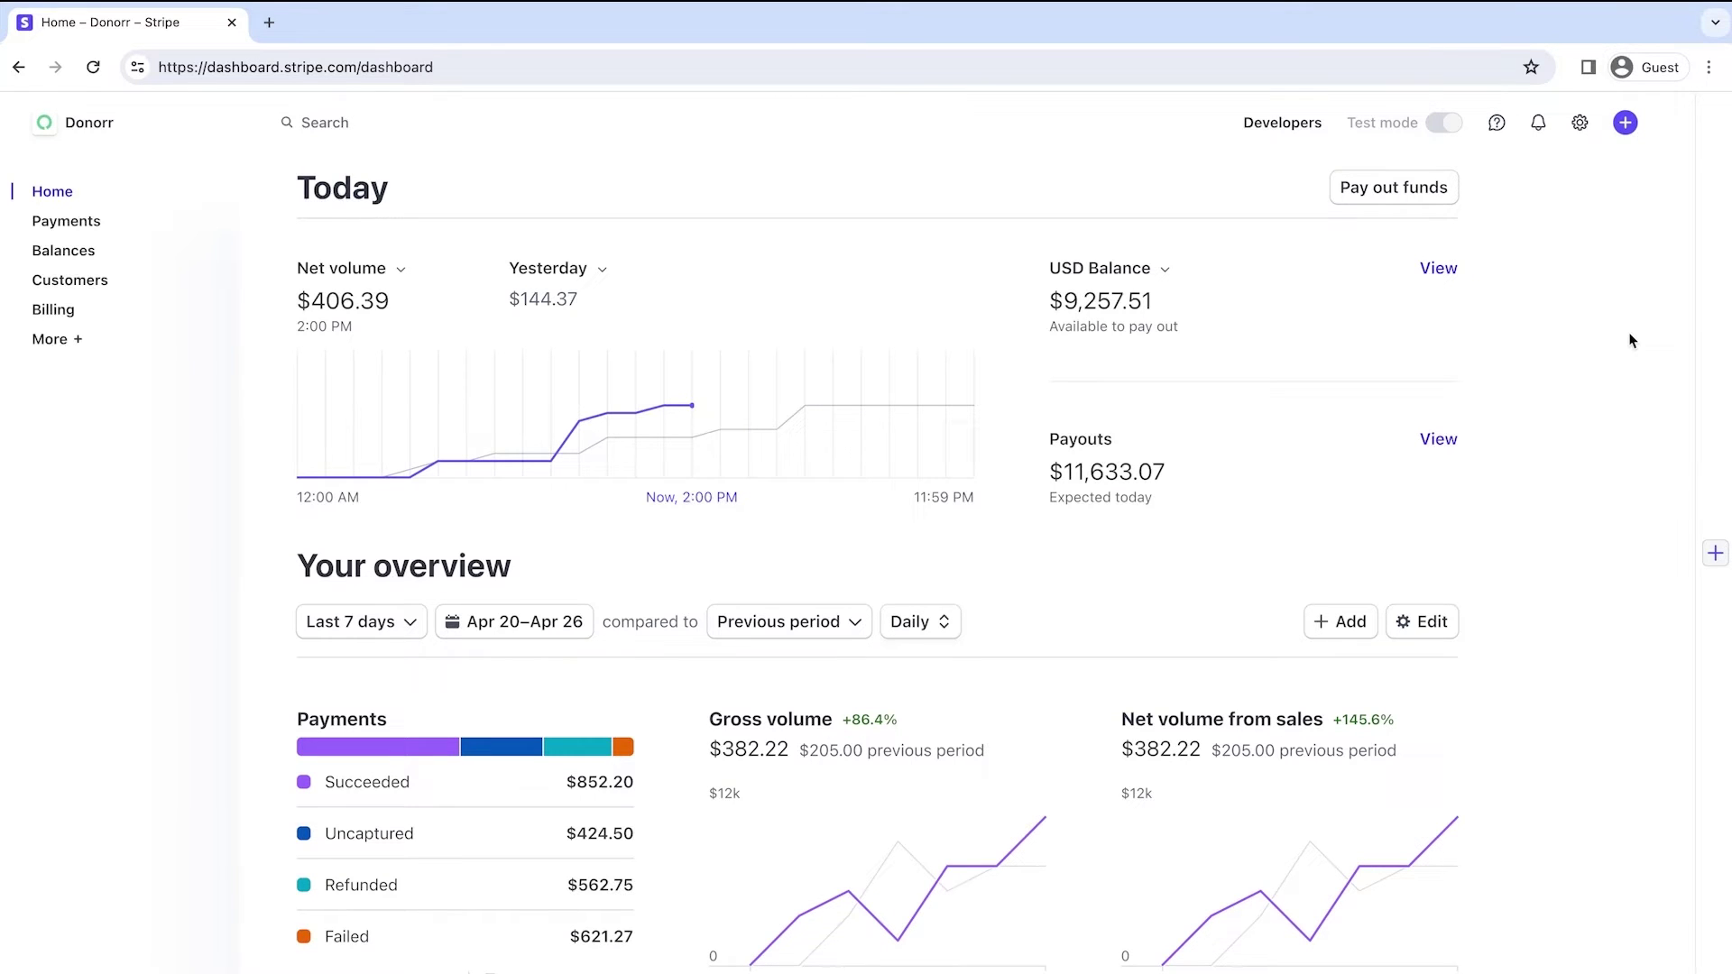
- Start a new payment link of the 'Customers choose what to pay' type
click(1626, 126)
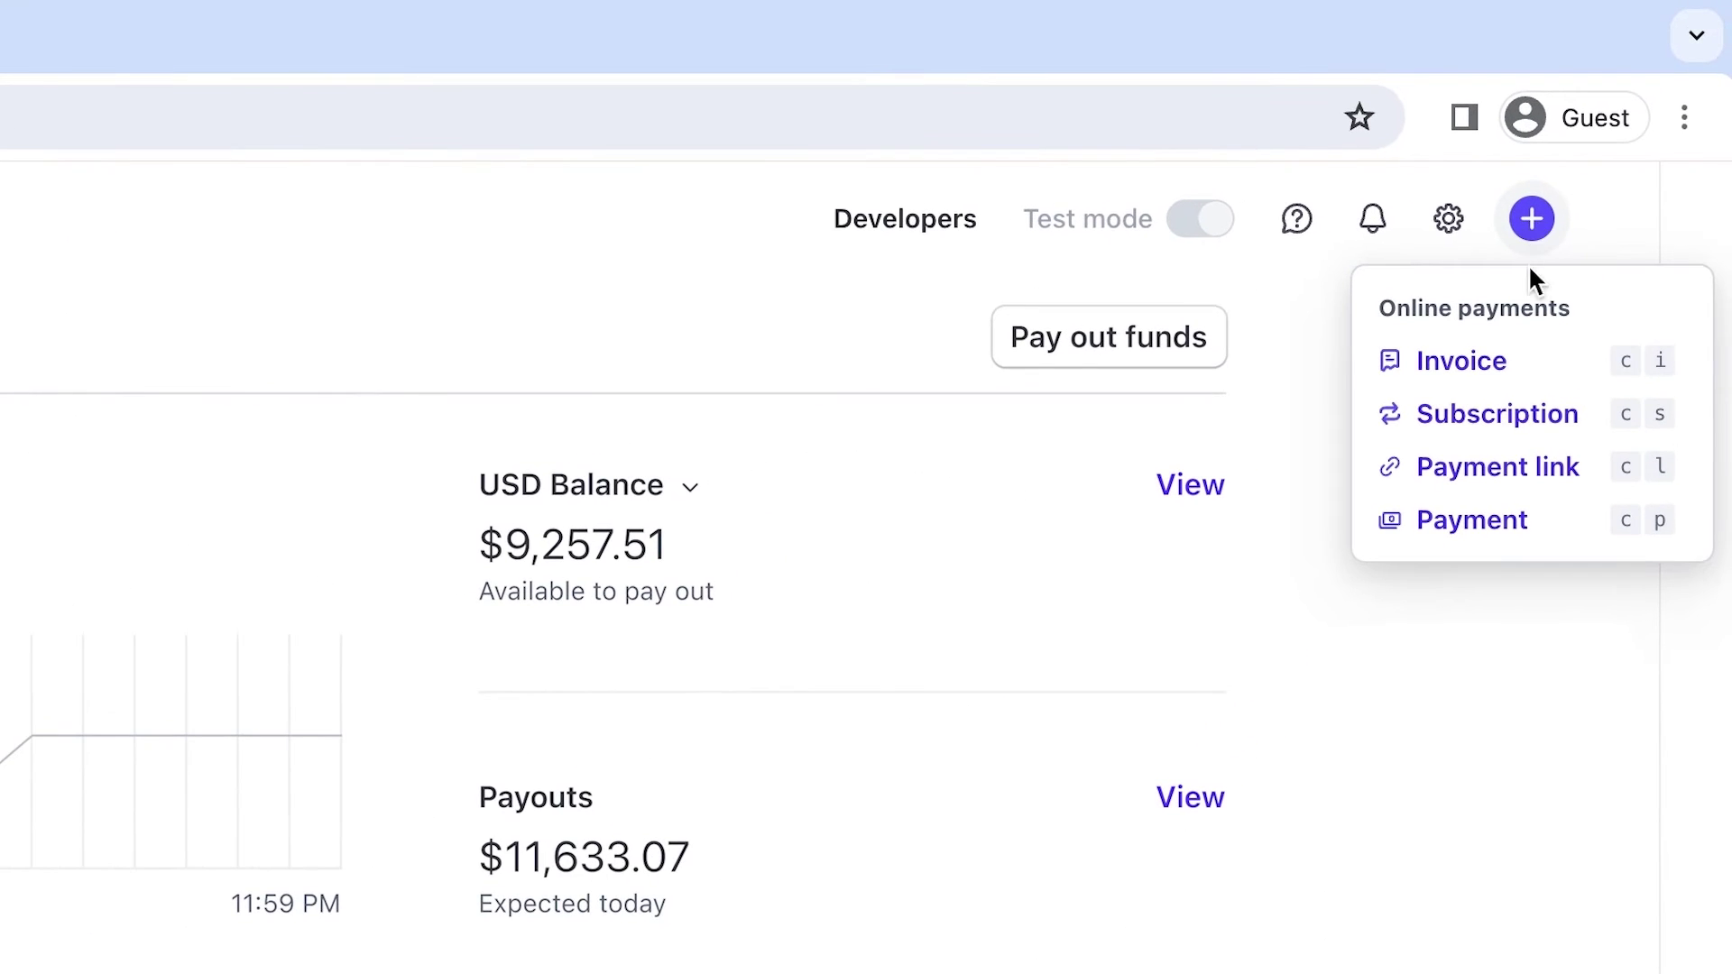
click(1555, 469)
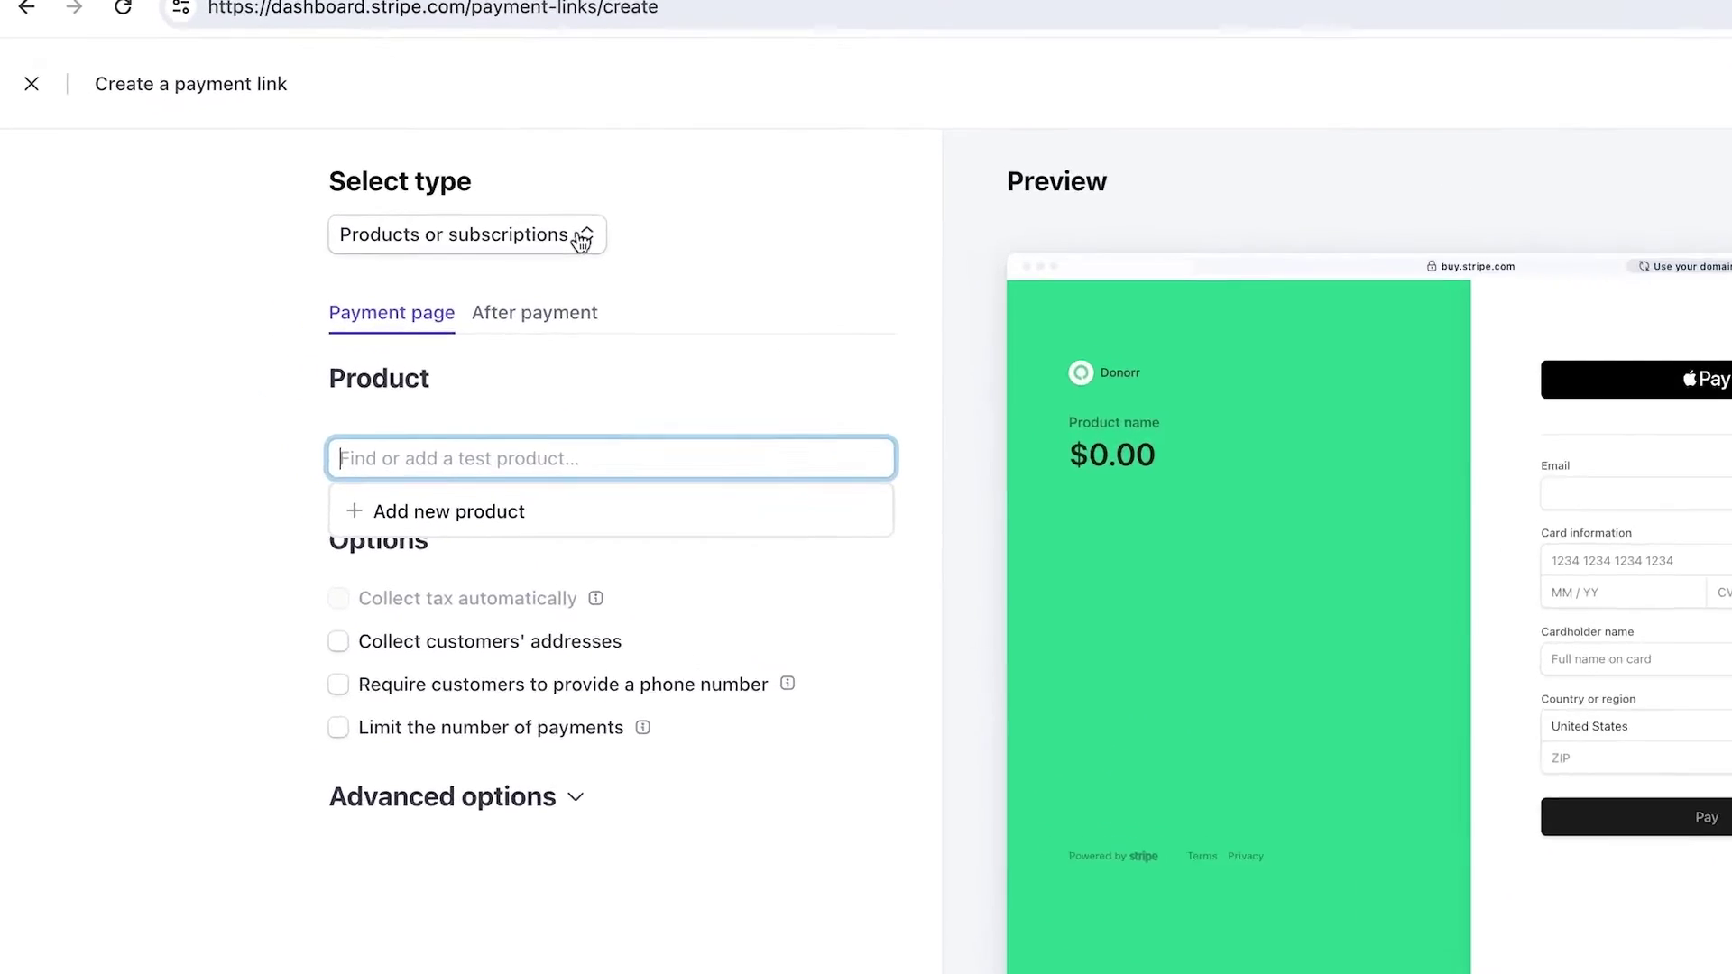
click(449, 245)
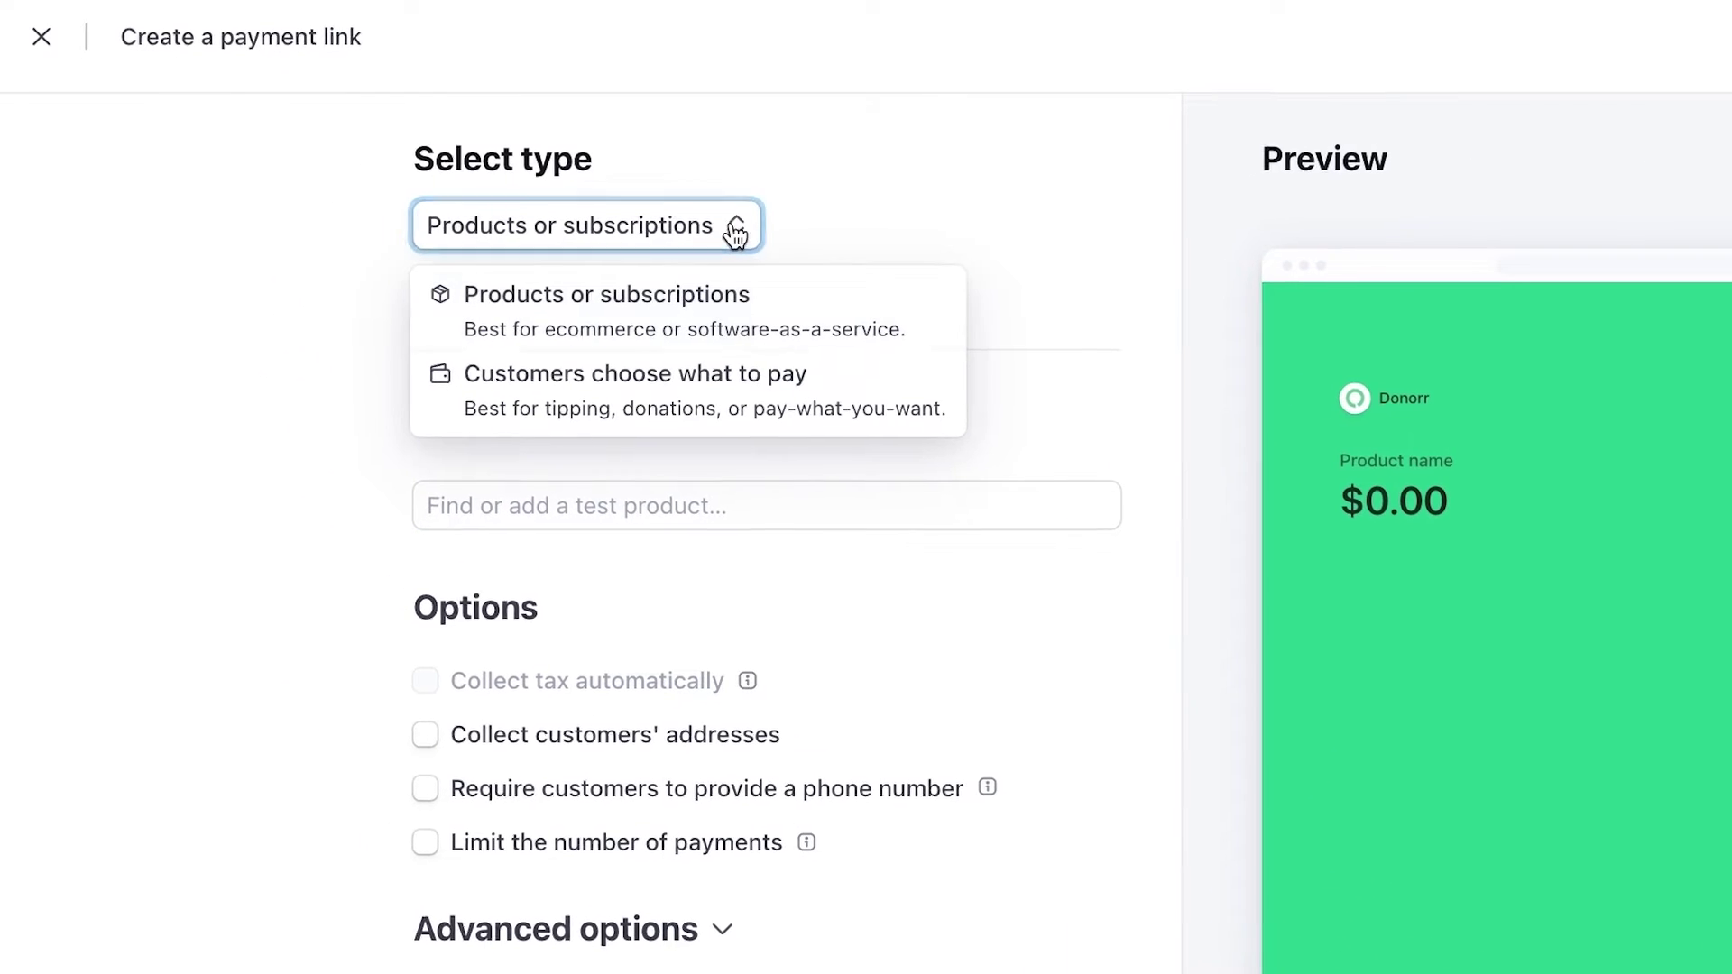
click(951, 392)
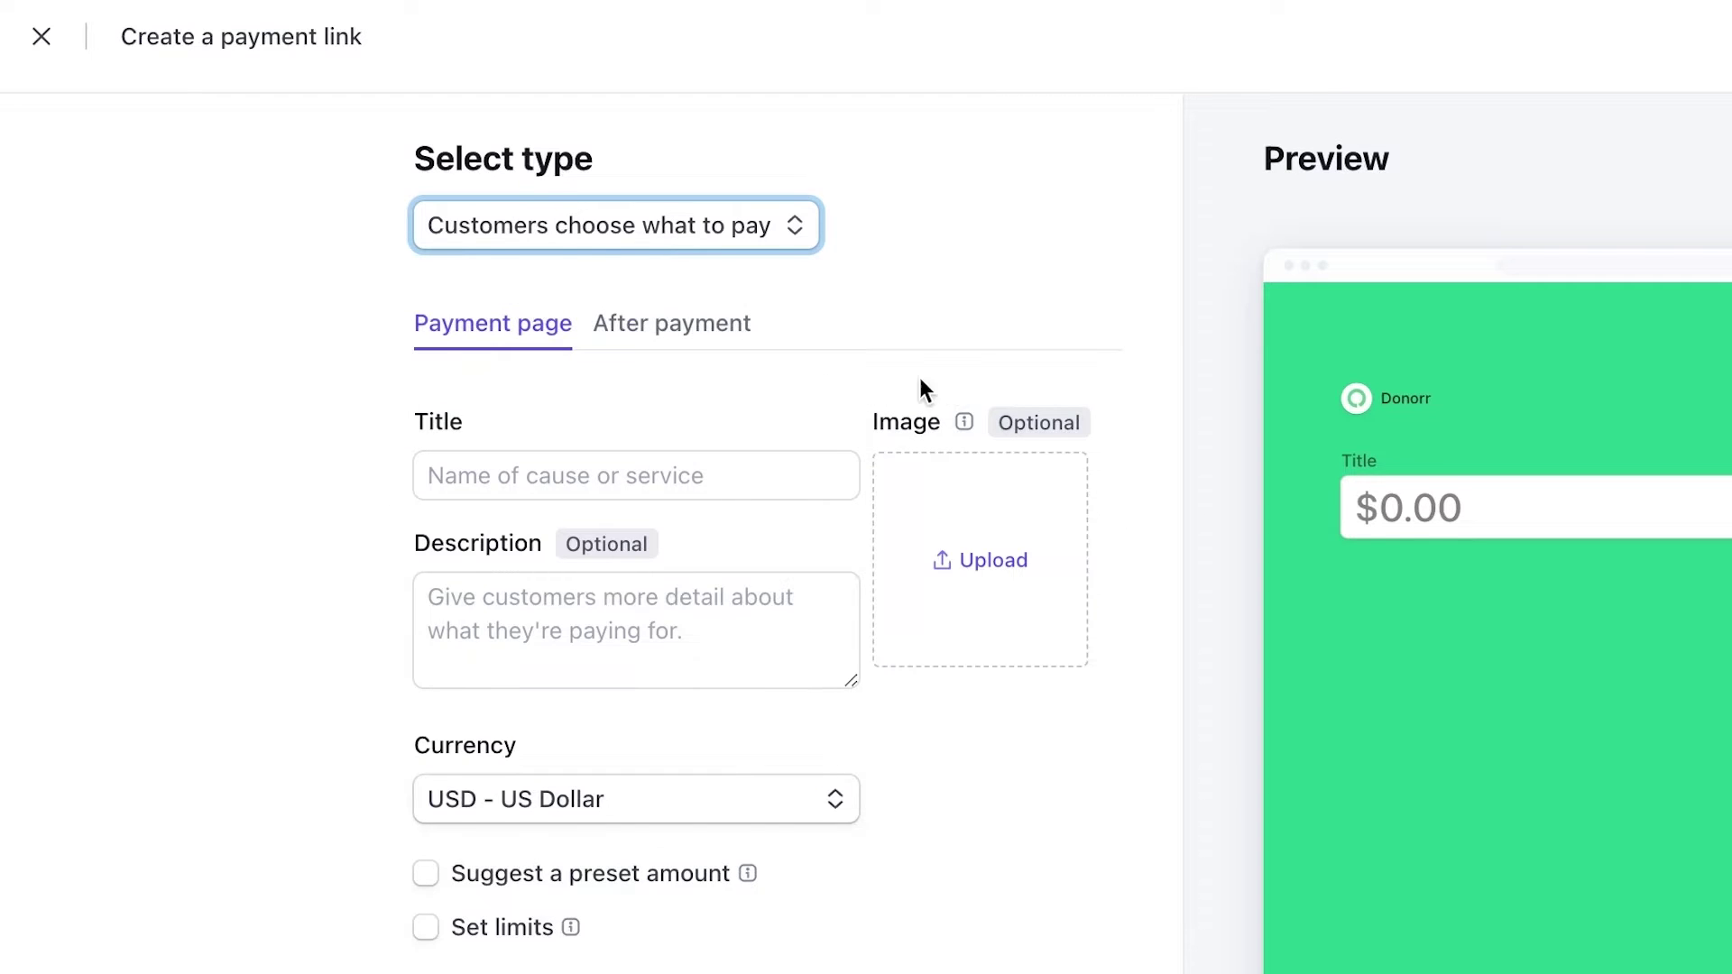
- Title the link 'Donation', leaving the preset amount and amount limits off
click(663, 472)
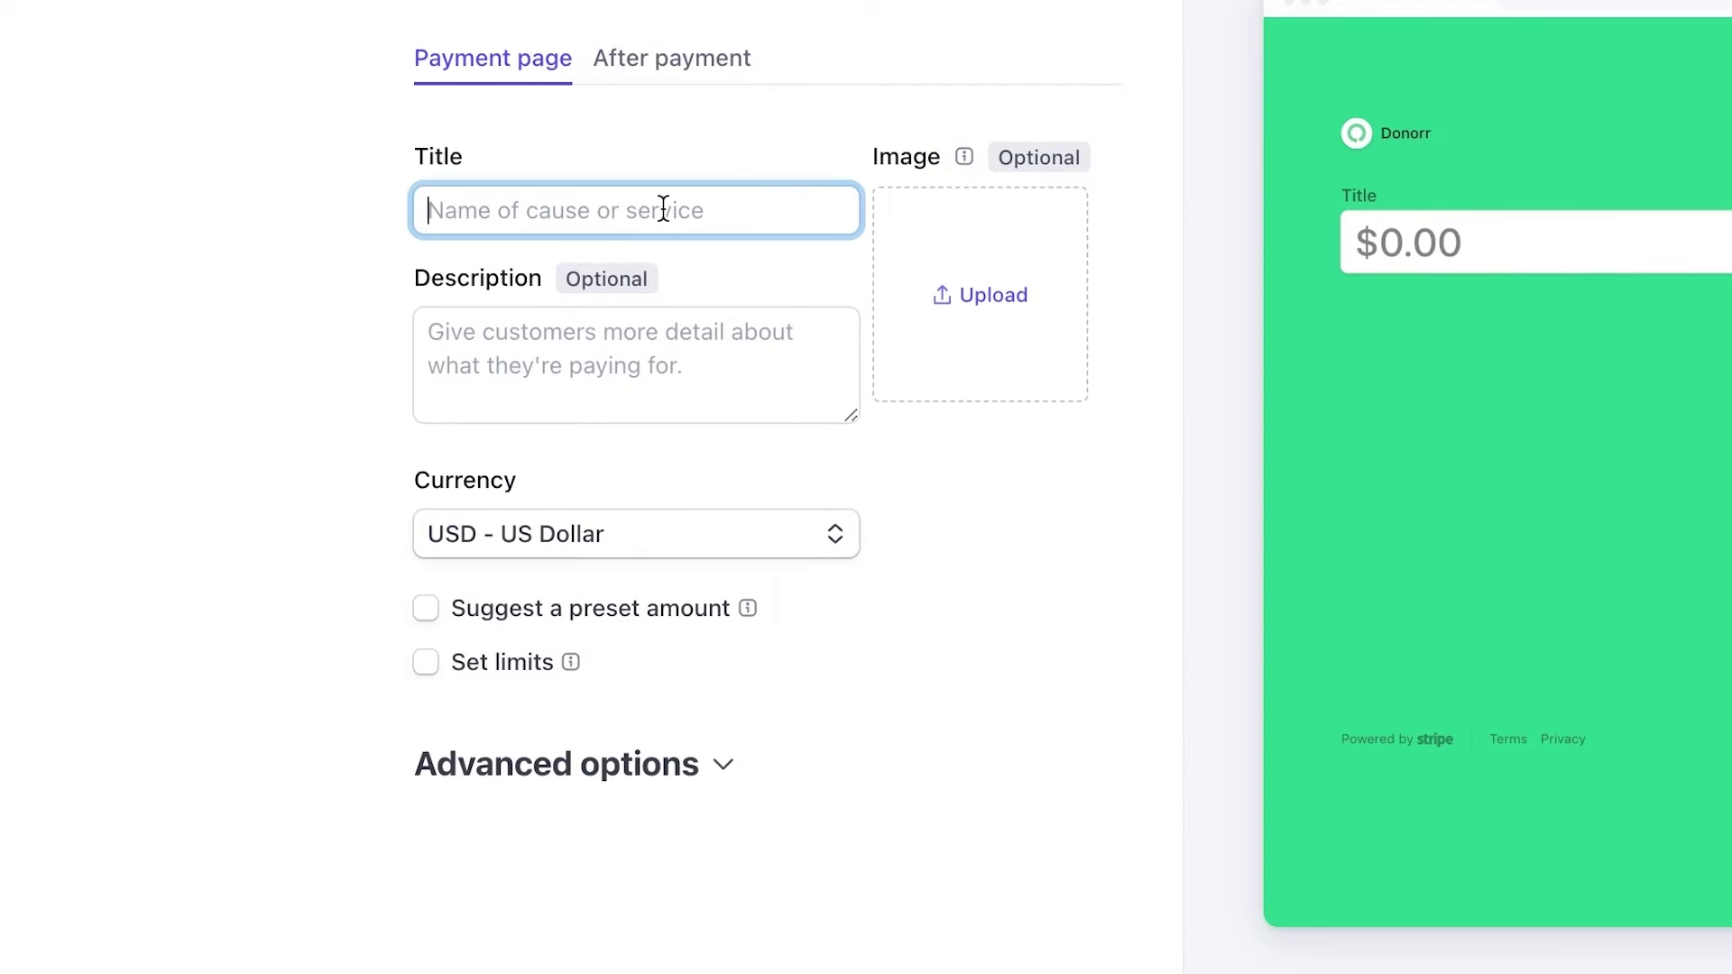
text(Donation)
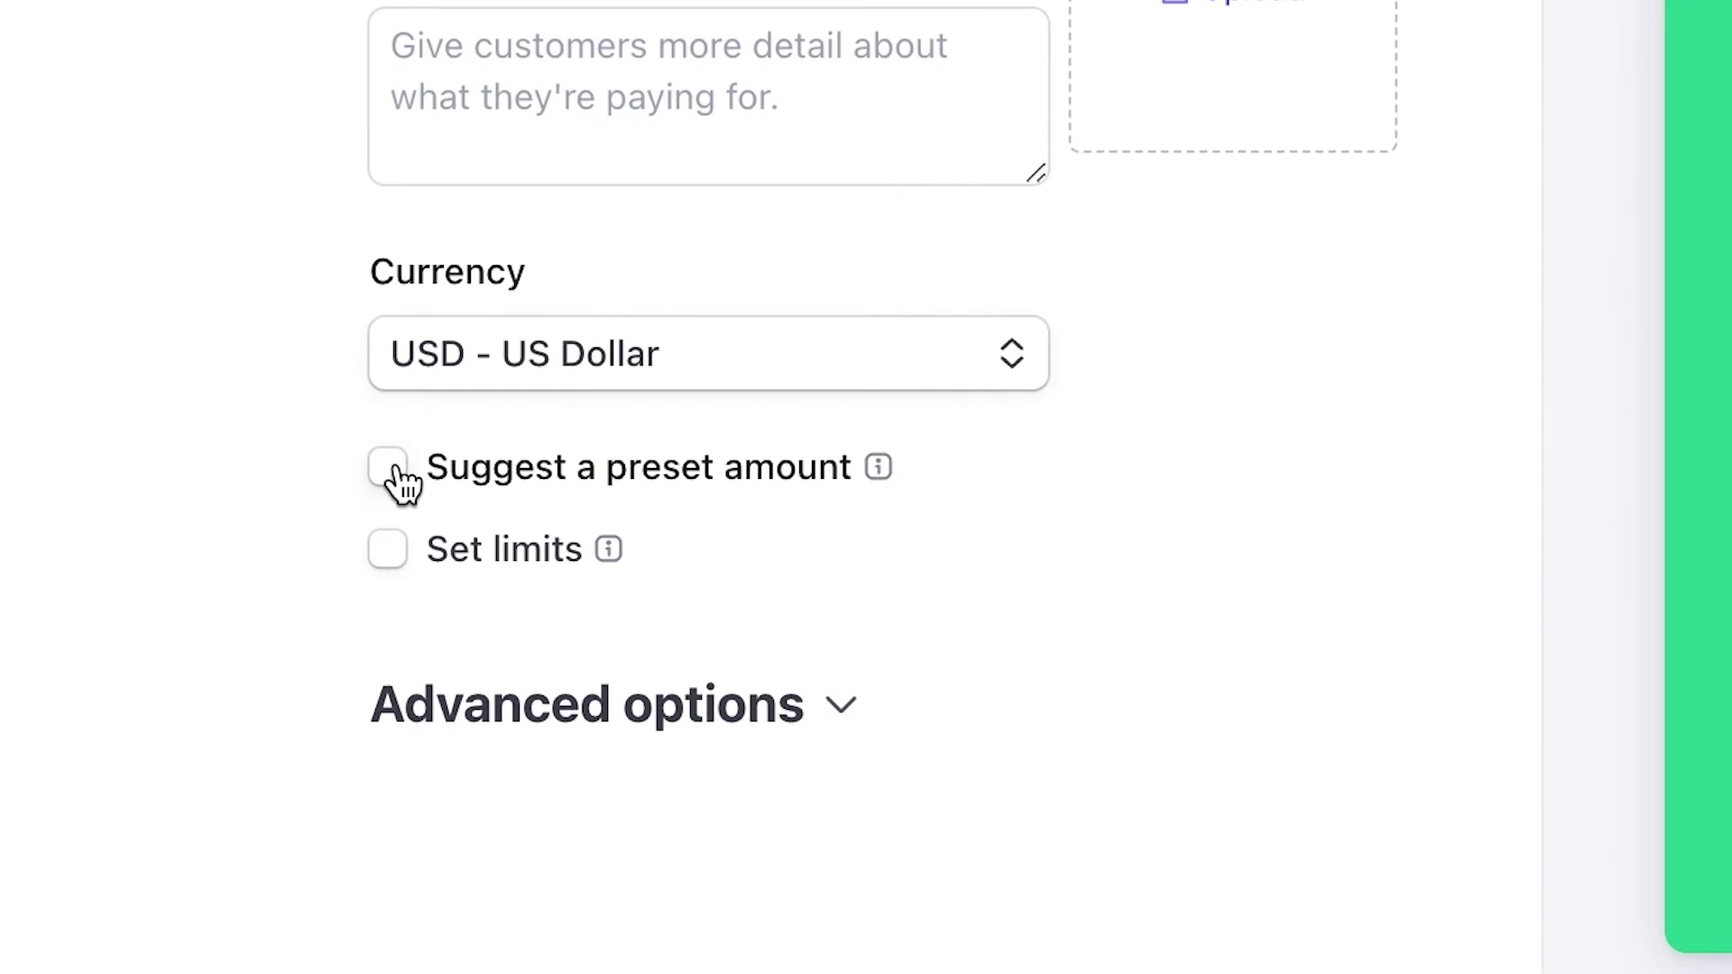
click(389, 468)
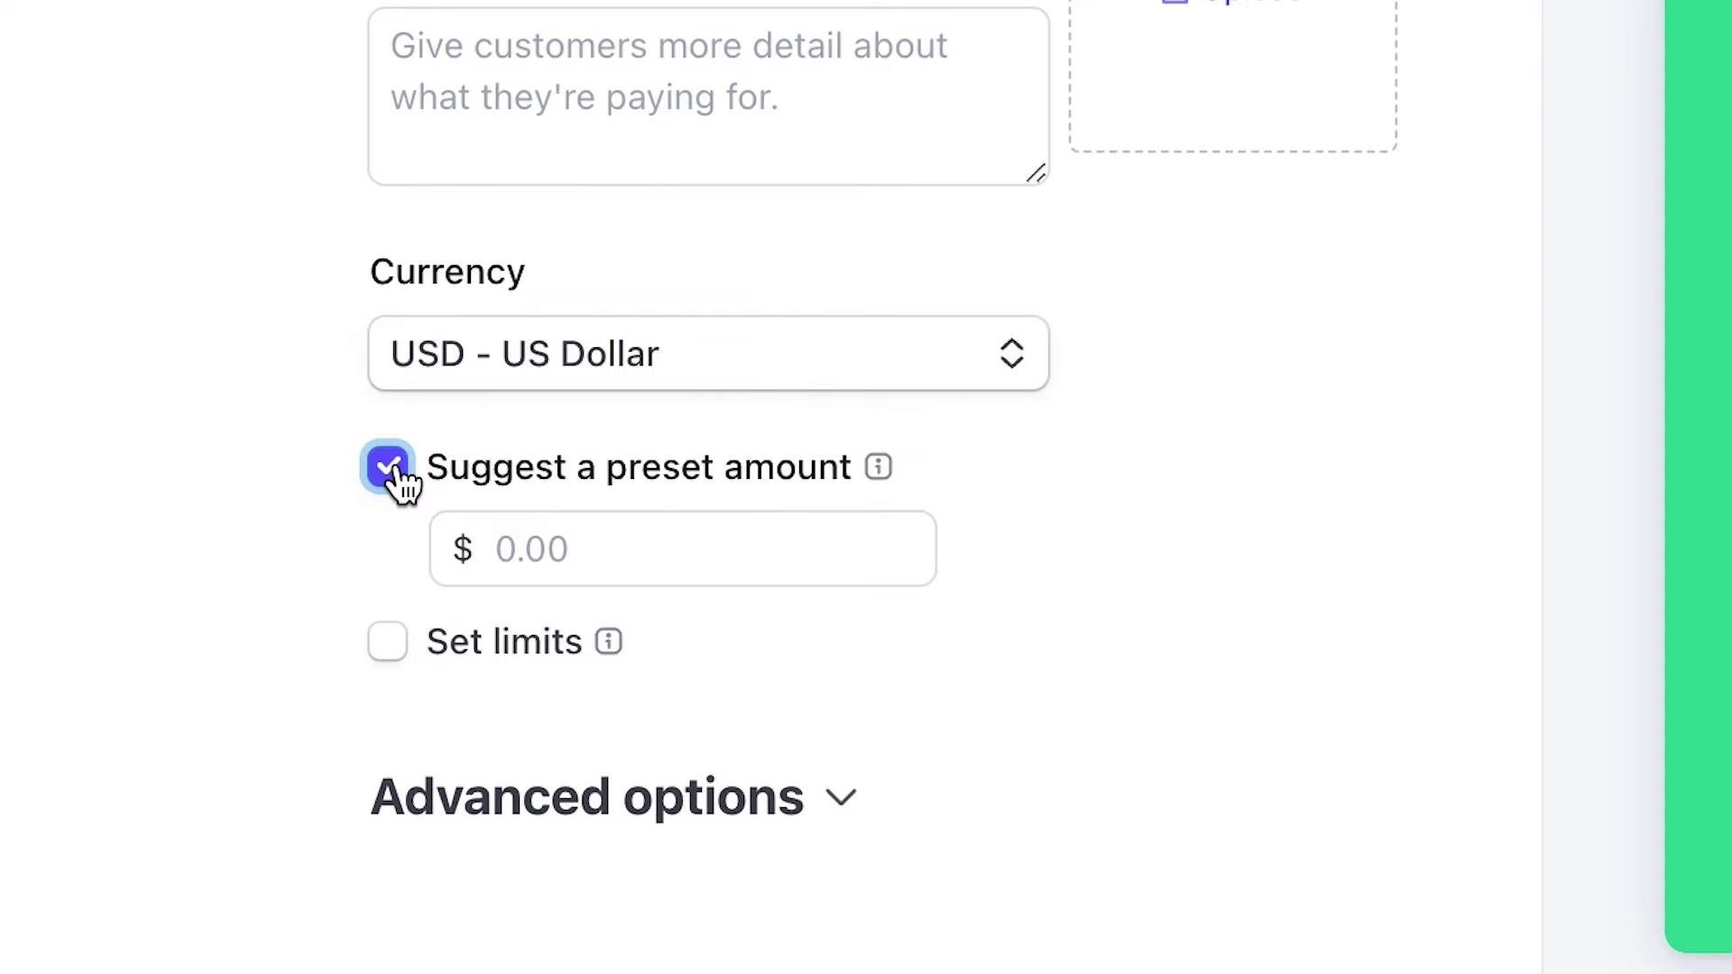
click(394, 466)
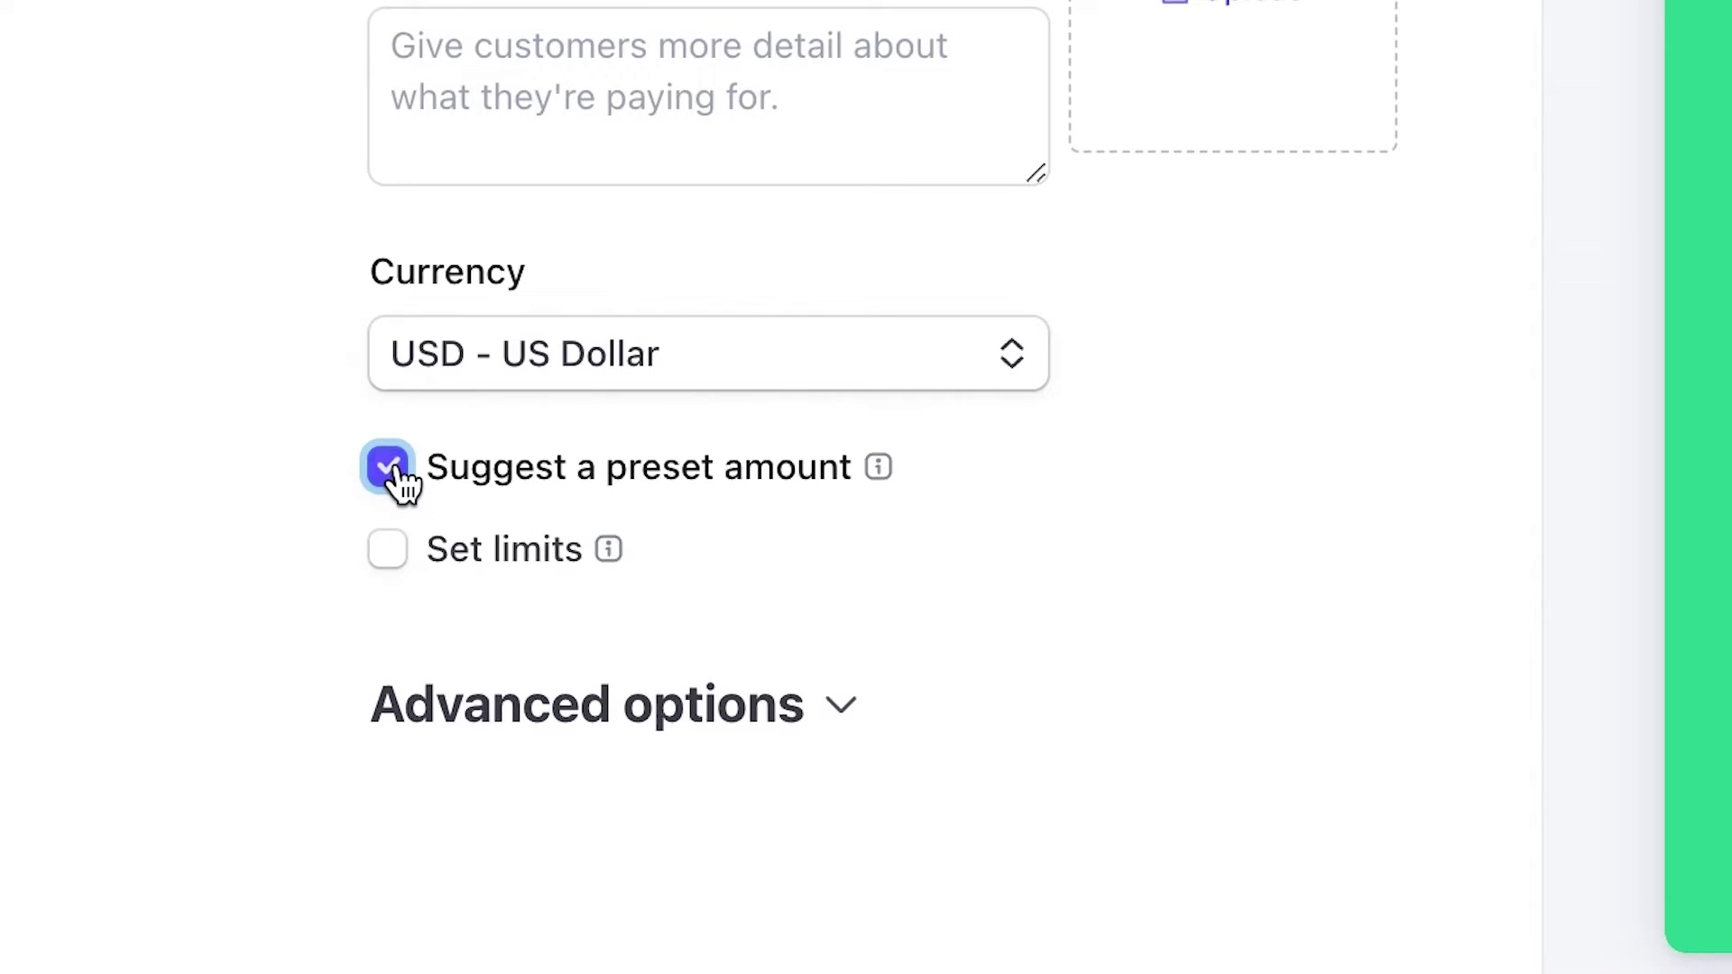
click(390, 550)
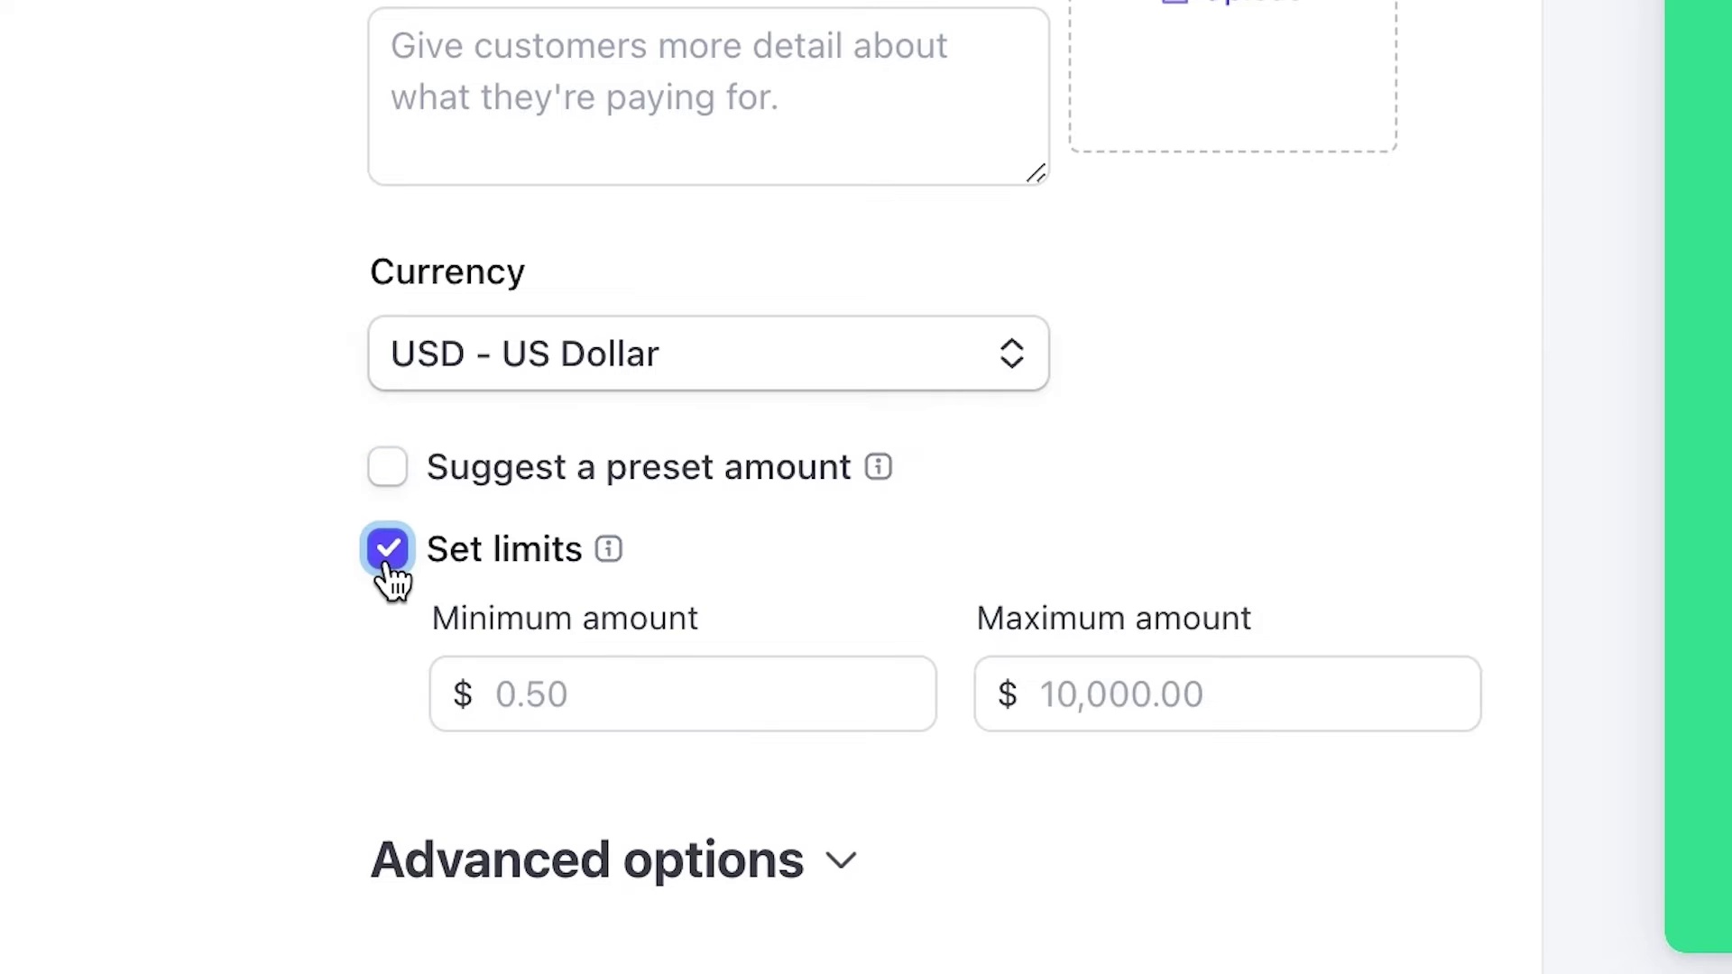
click(390, 550)
- Make Donate the call to action under Advanced options and create the link
scroll(842, 310, down, 5)
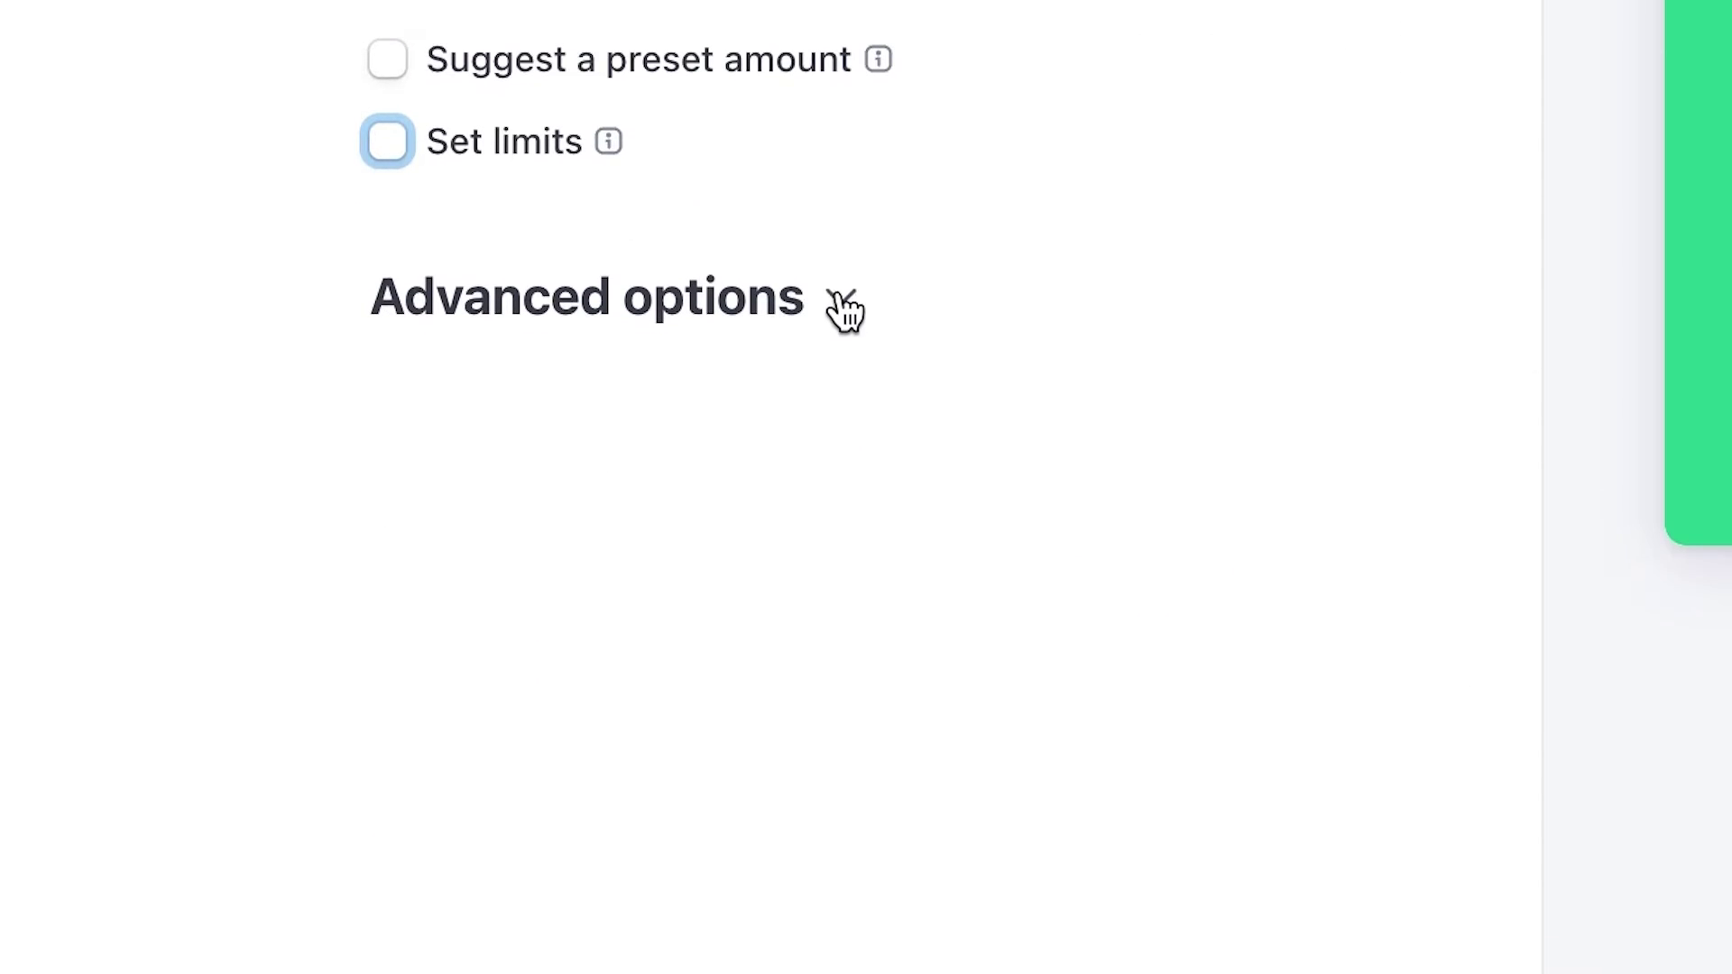
click(841, 307)
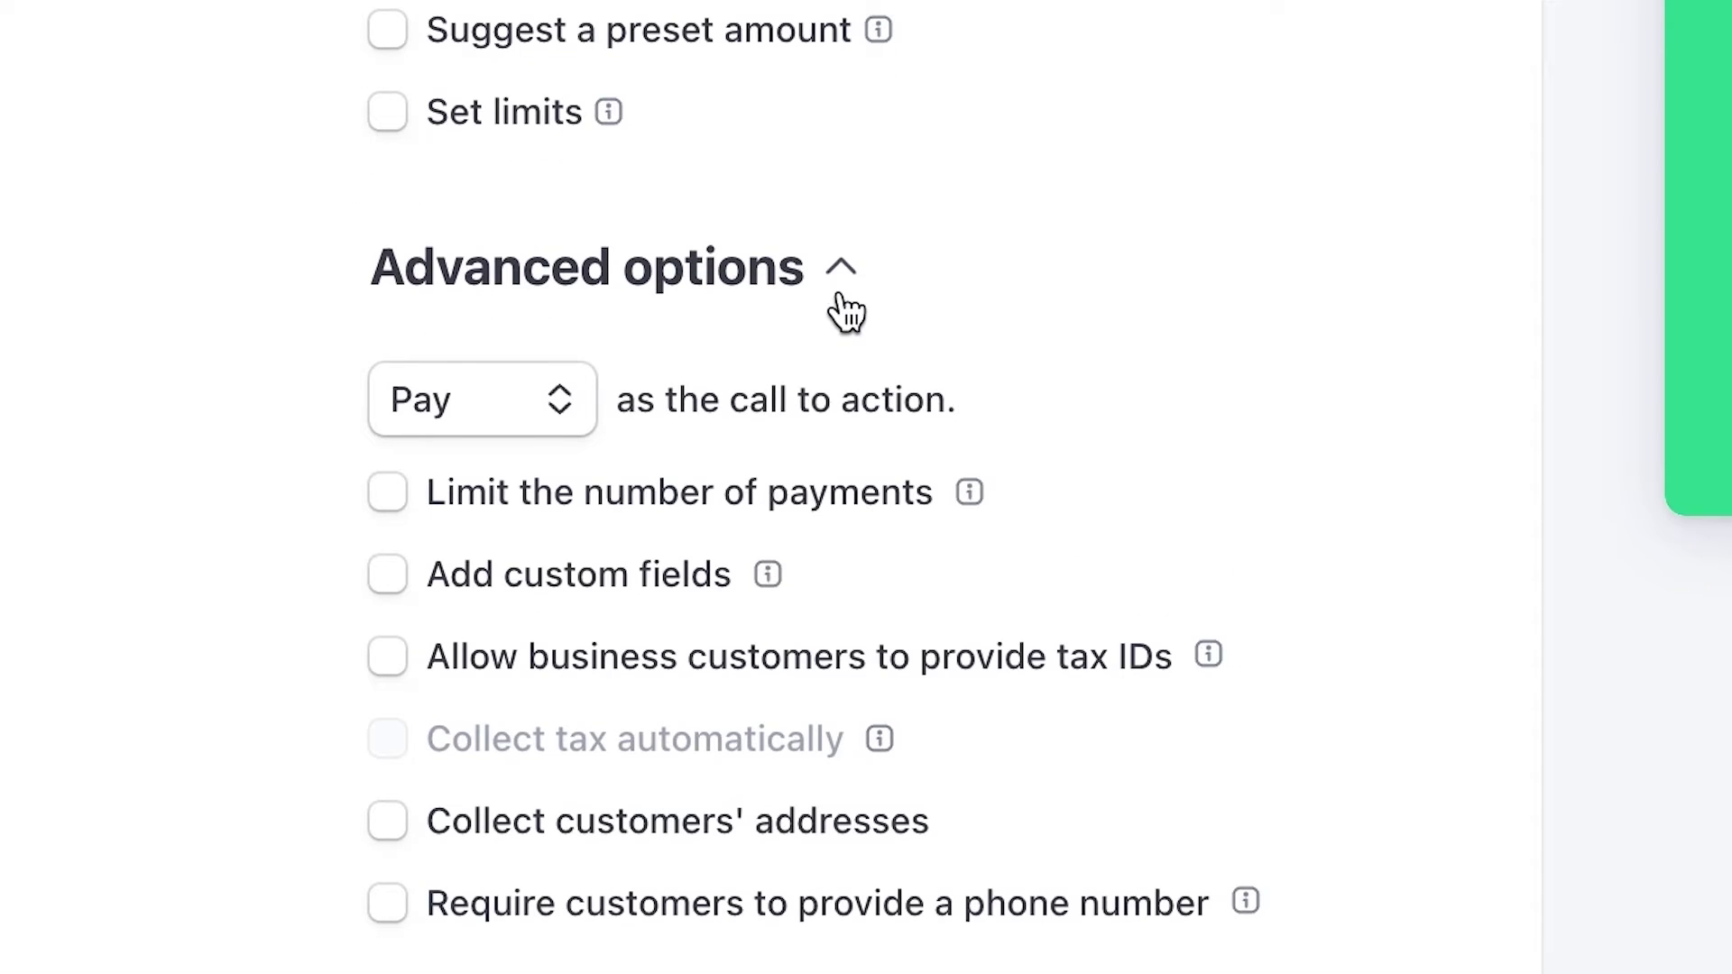
click(559, 404)
click(547, 519)
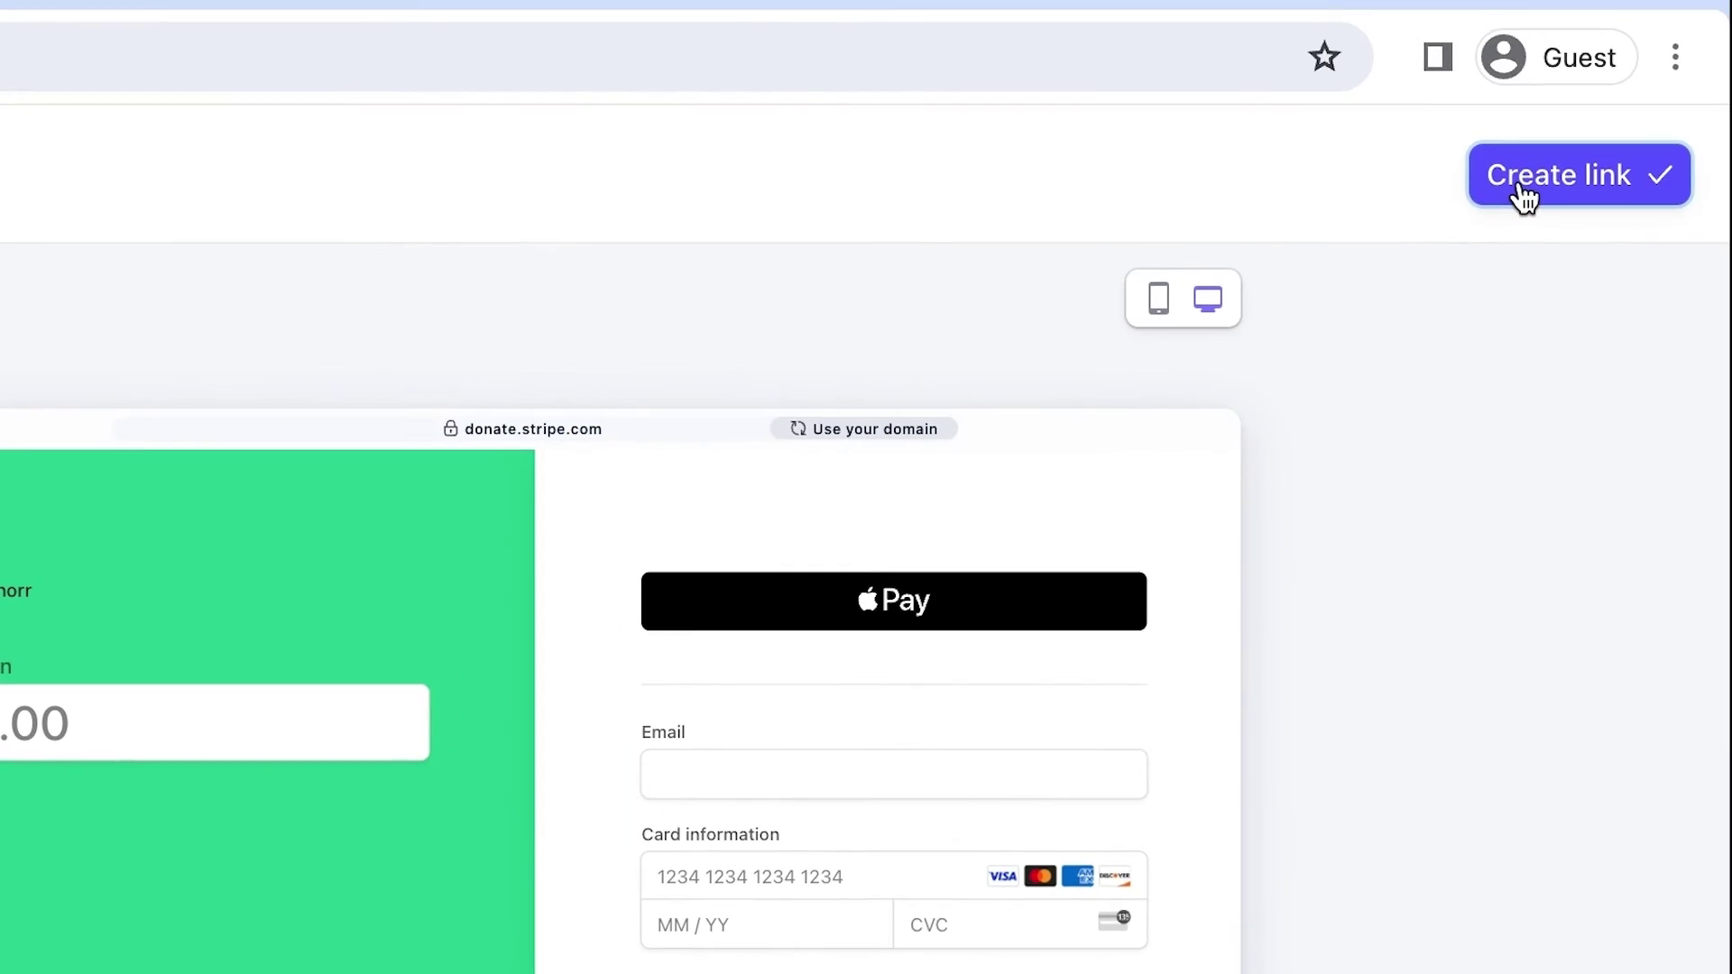
click(1521, 187)
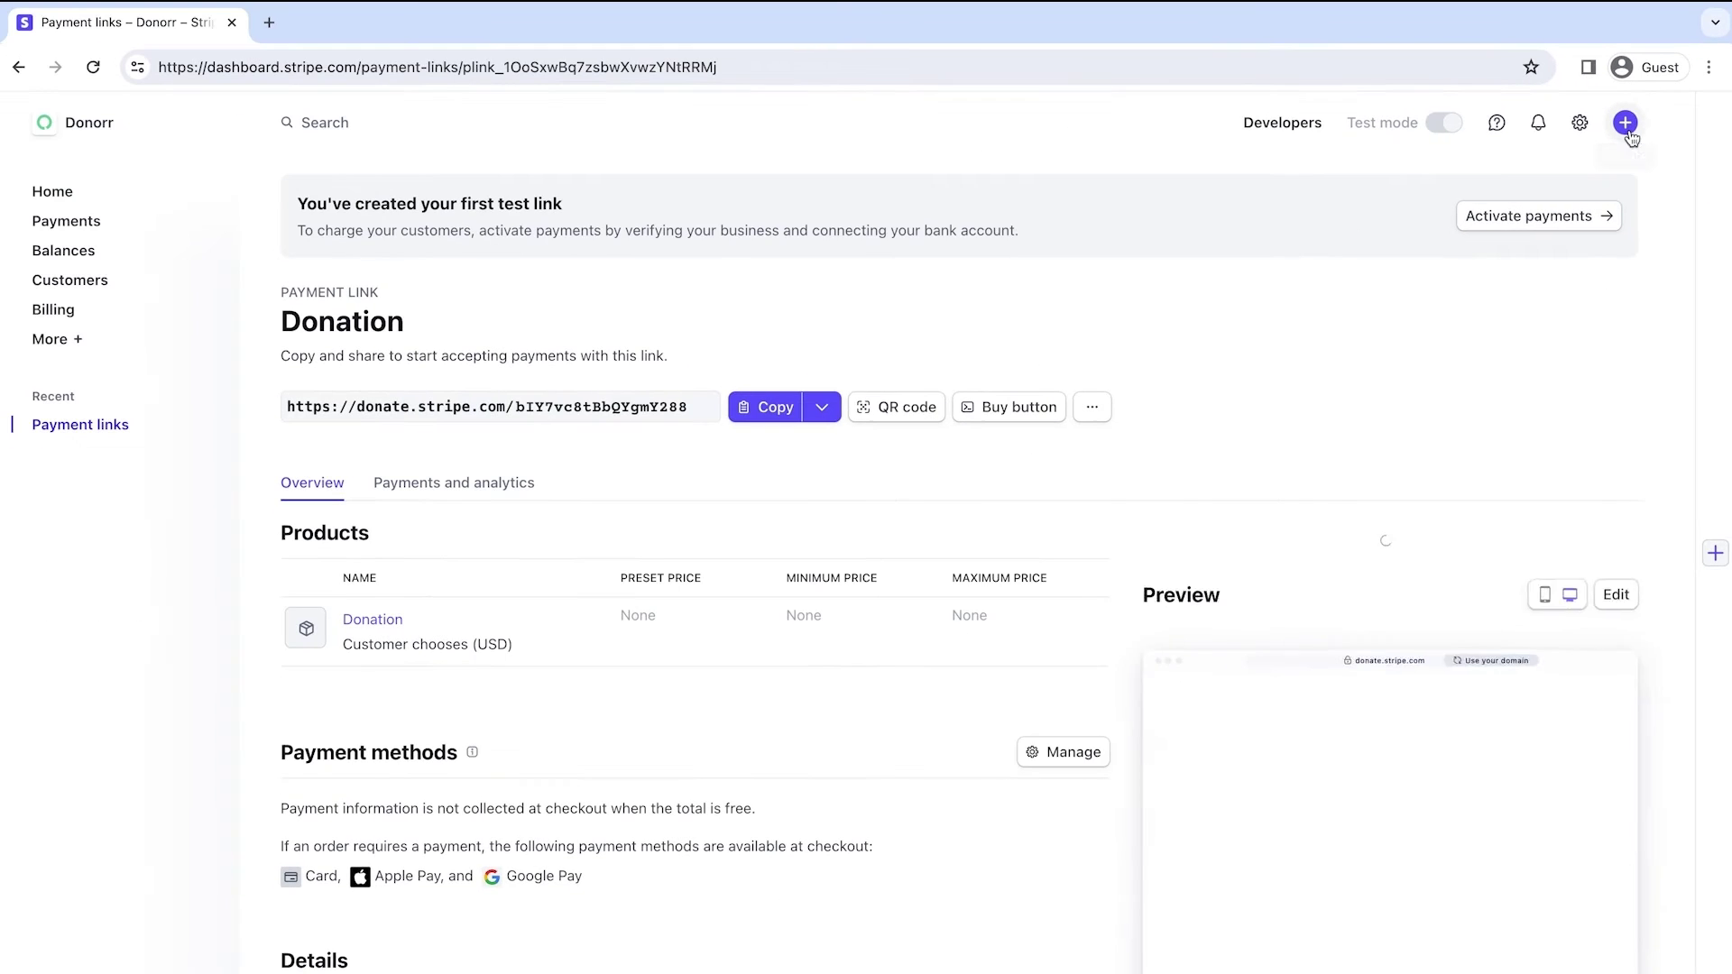
- View the Donation link's QR code, then copy the link's URL
click(925, 407)
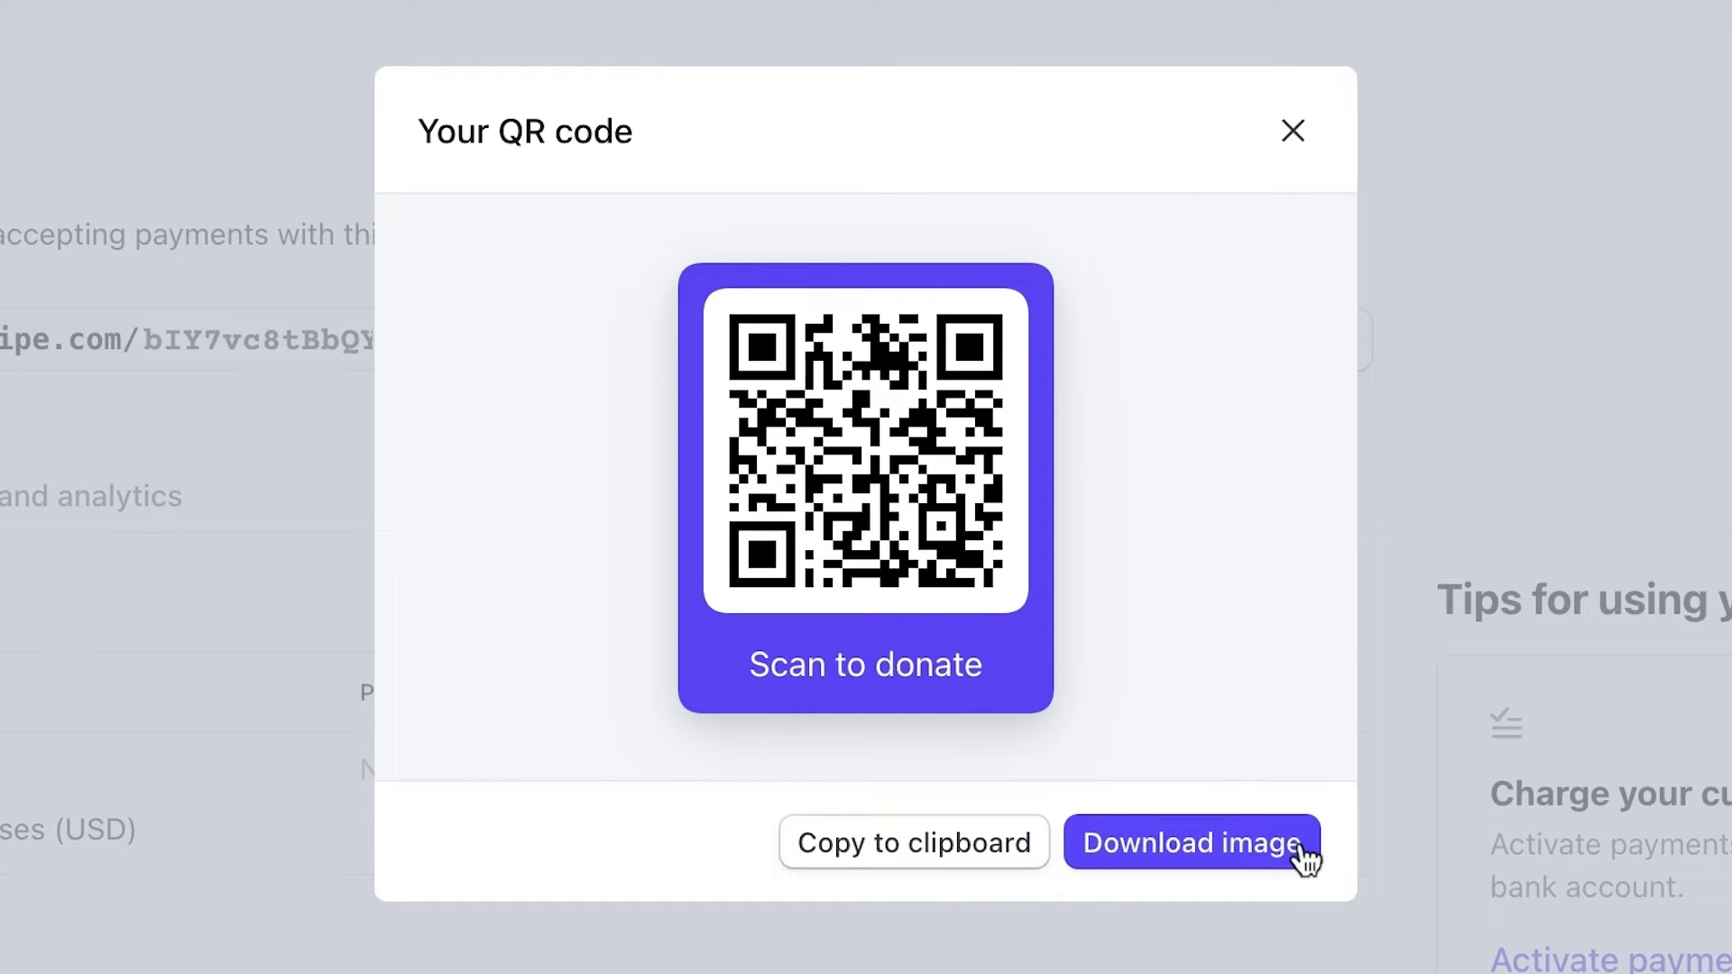
click(1294, 132)
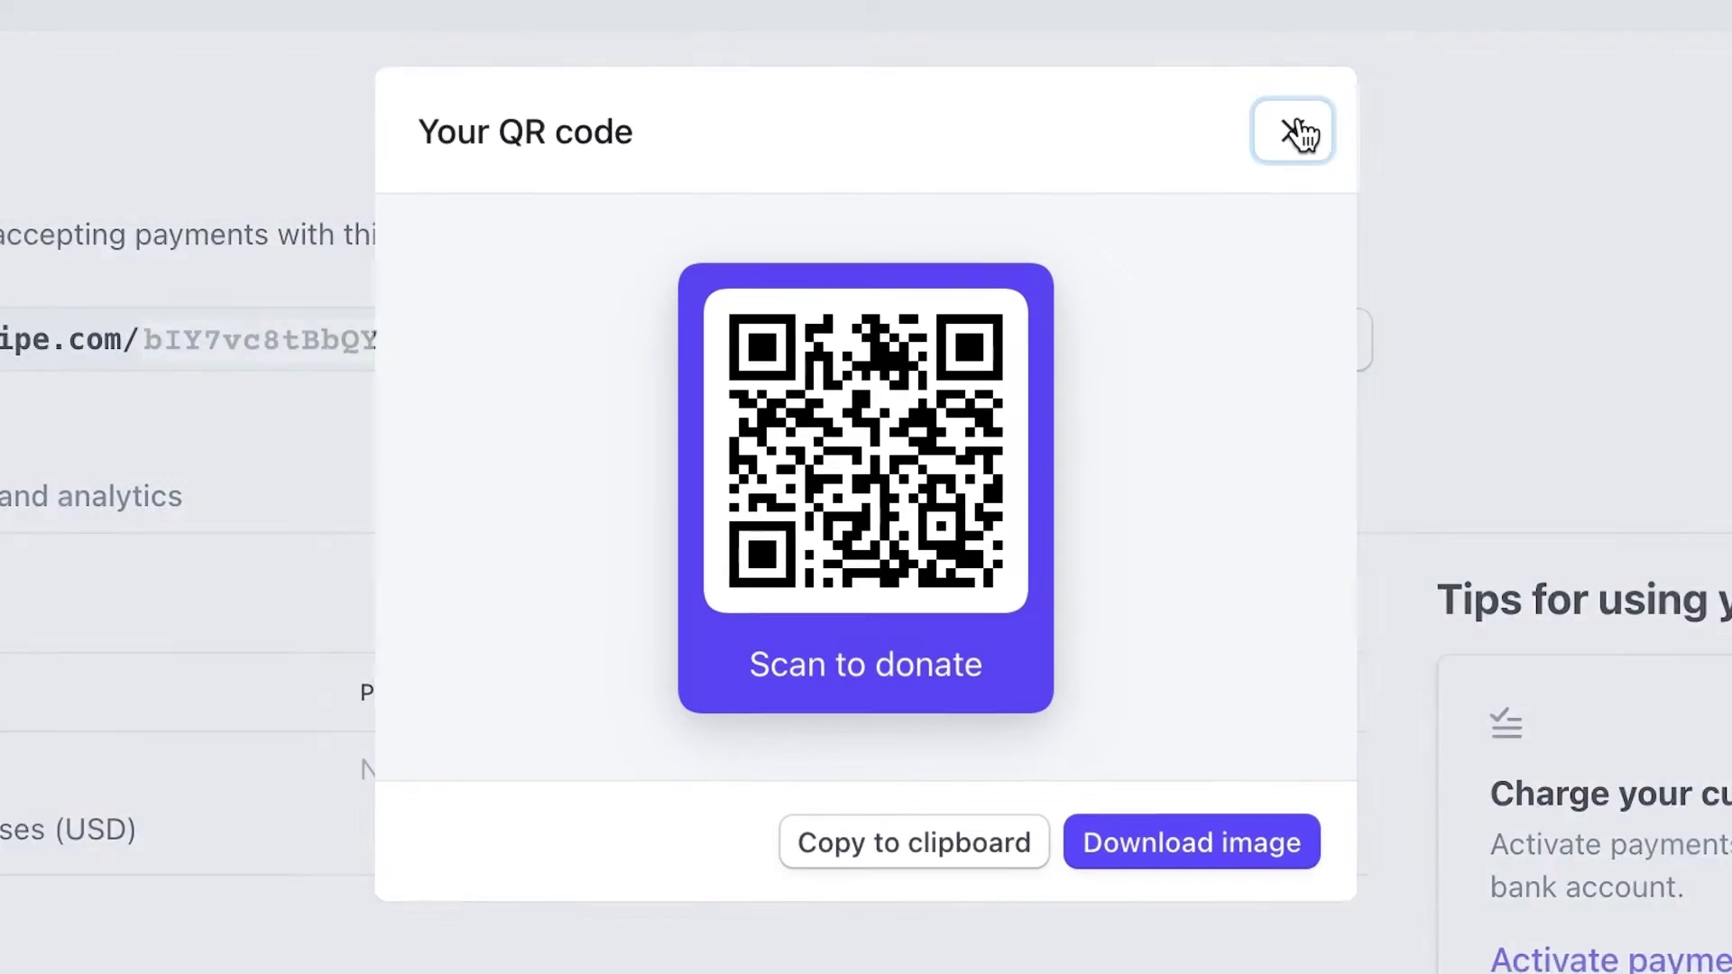
click(701, 359)
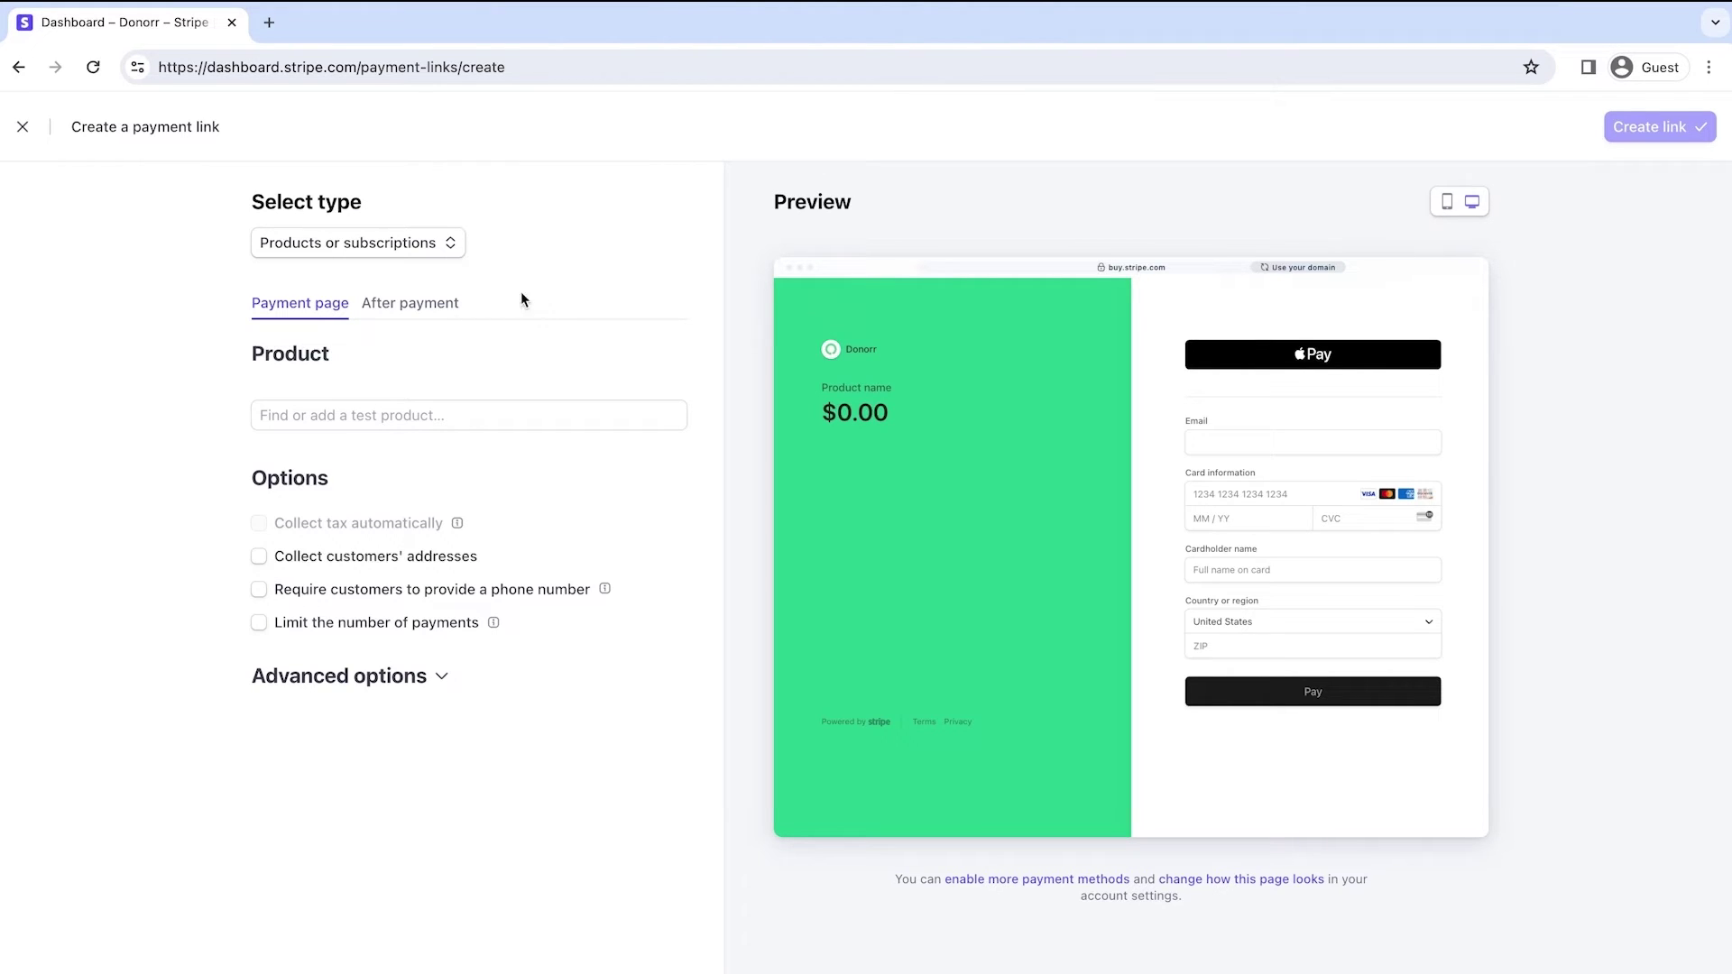
- Add a new 'Recurring Donation' product priced 15 USD, billed monthly, to the link
click(449, 256)
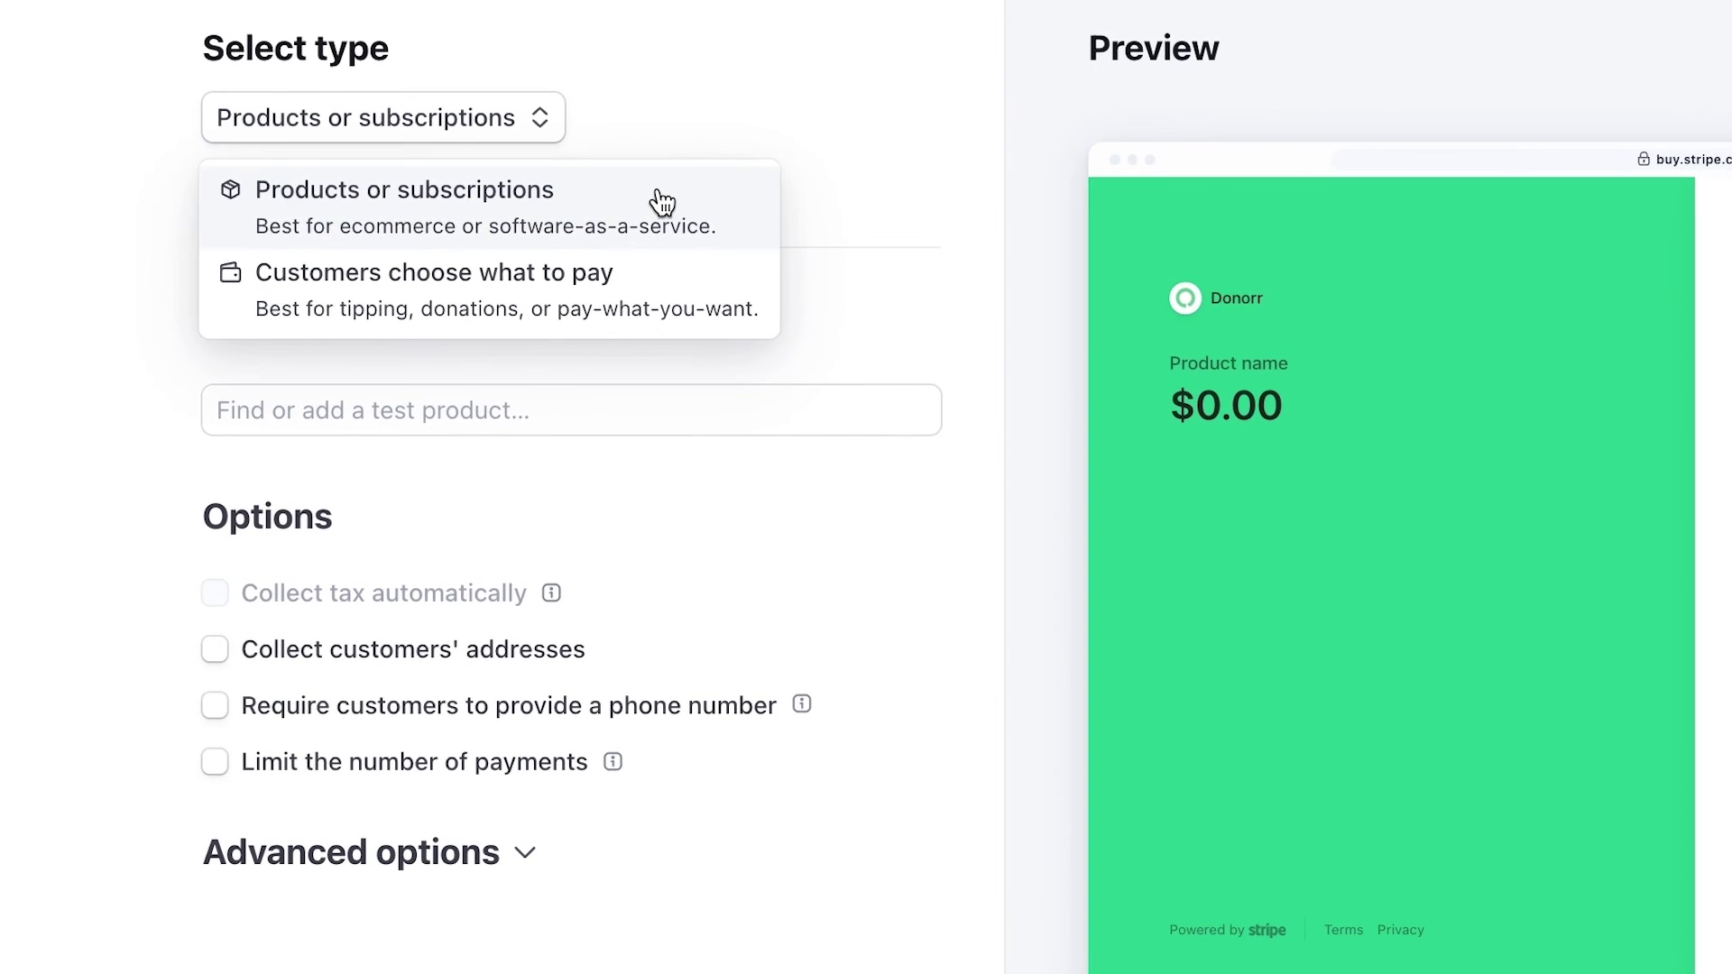
click(663, 203)
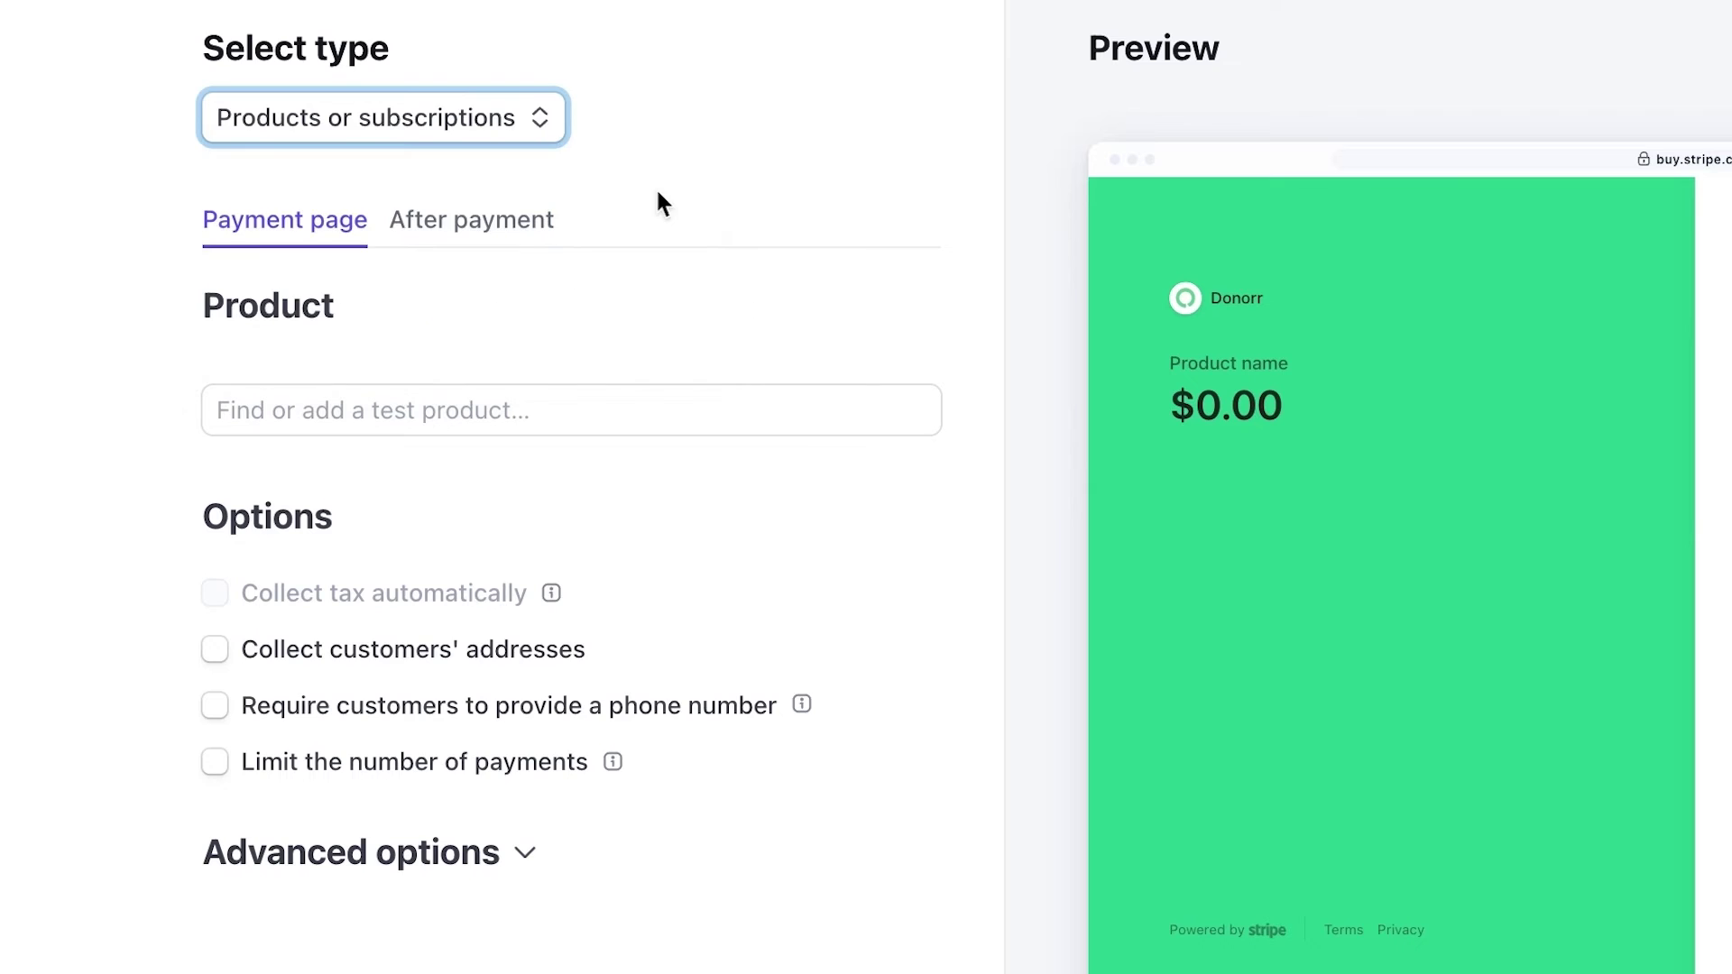
click(430, 411)
click(410, 361)
text(Recurri)
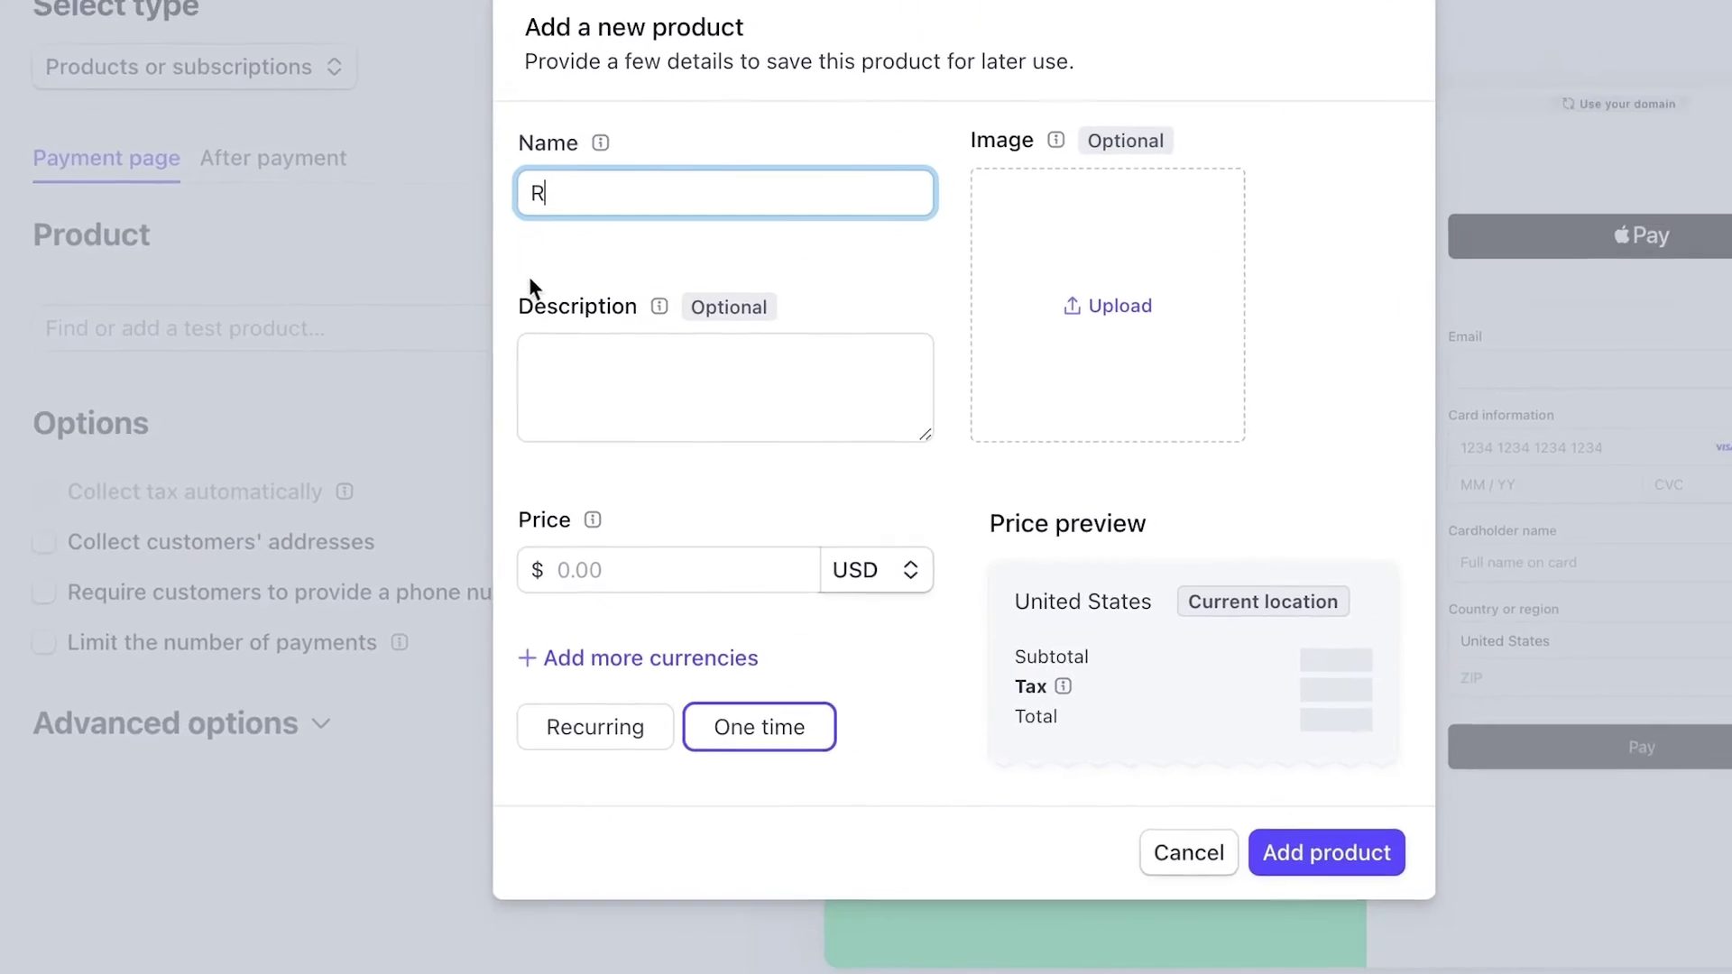
text(ng Donation)
click(572, 588)
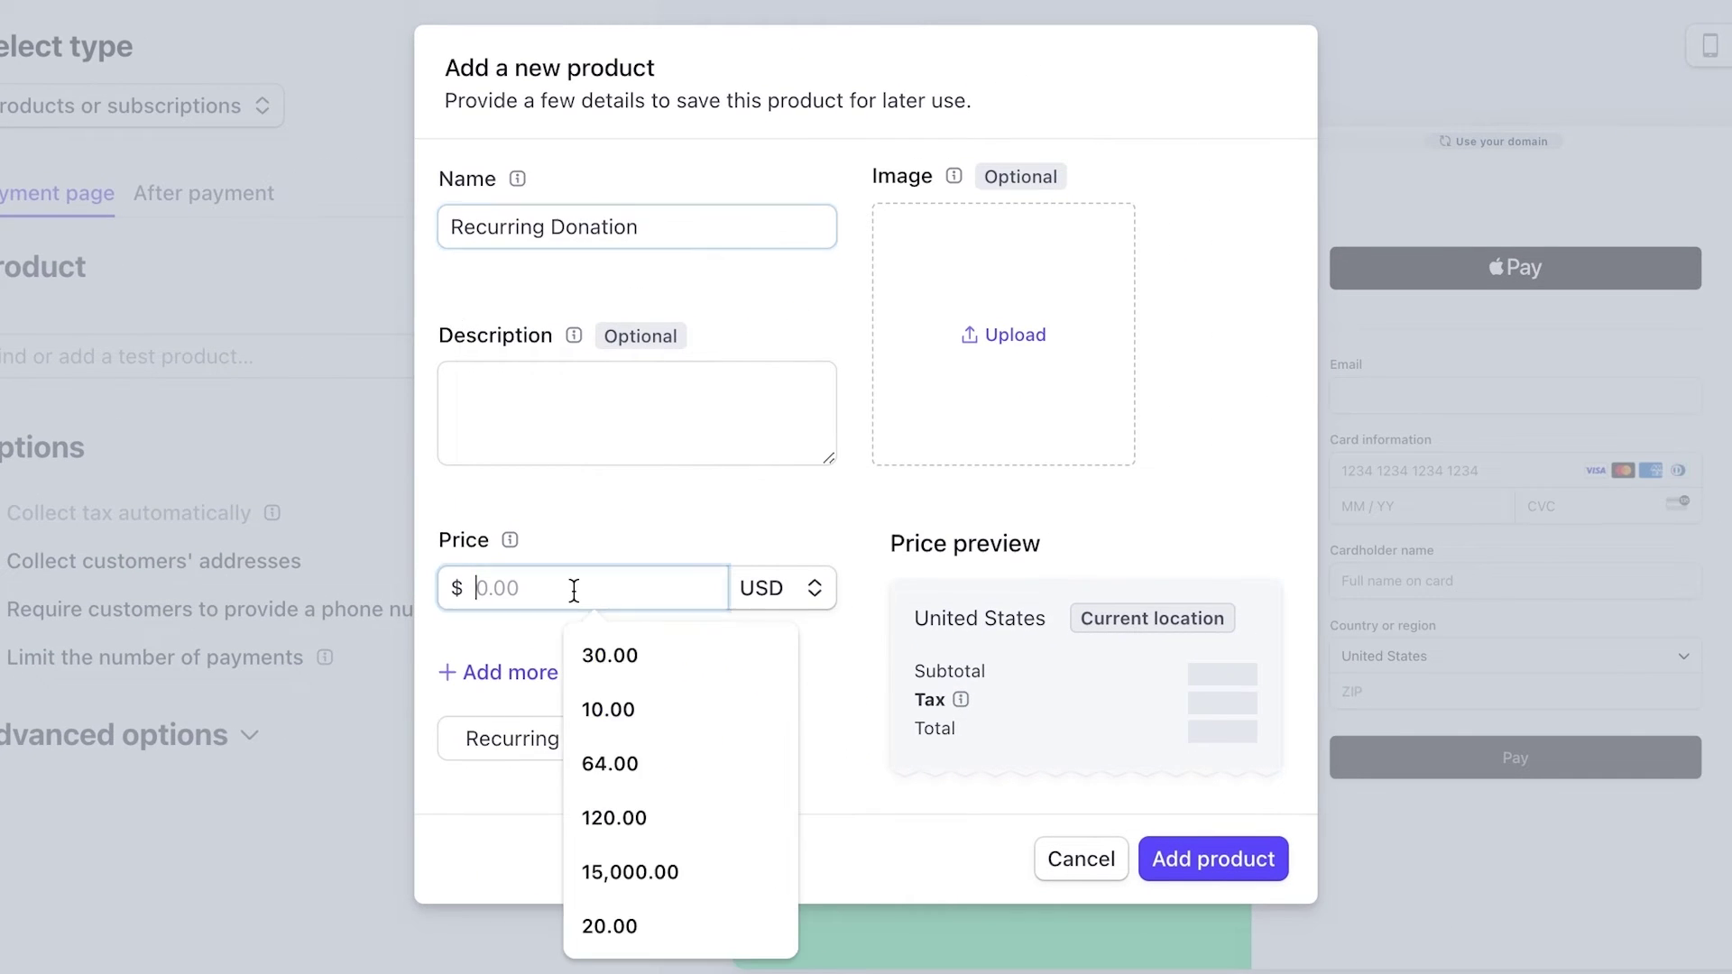
text(15)
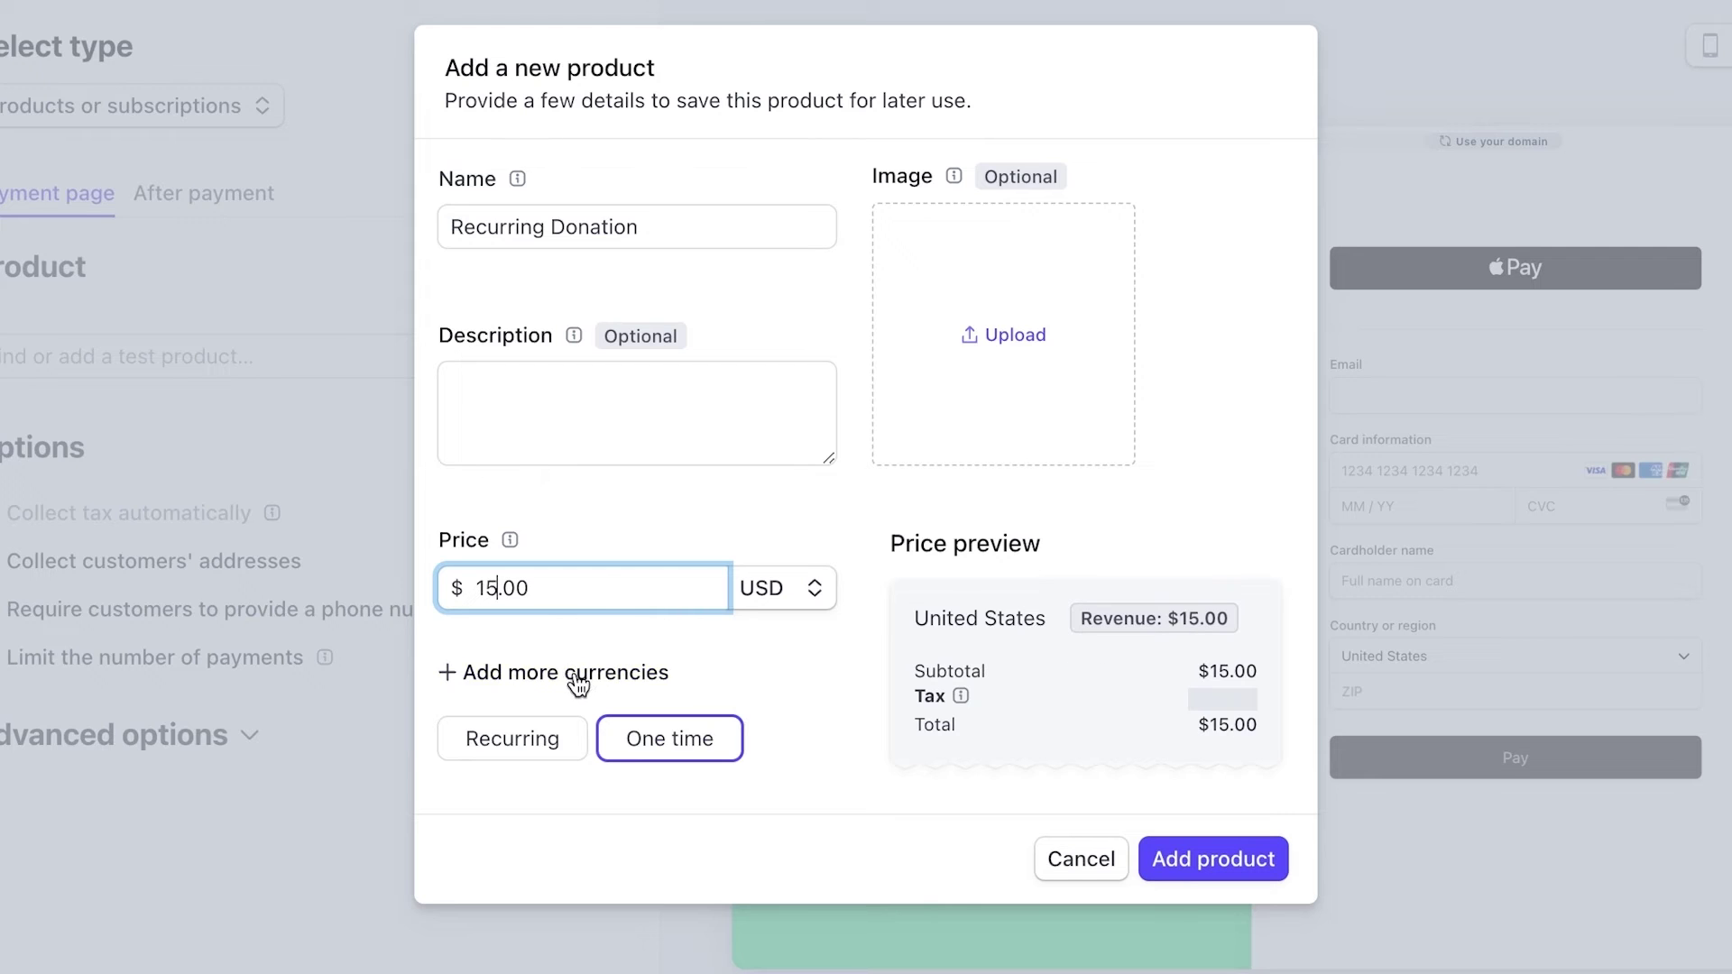
click(539, 745)
click(553, 815)
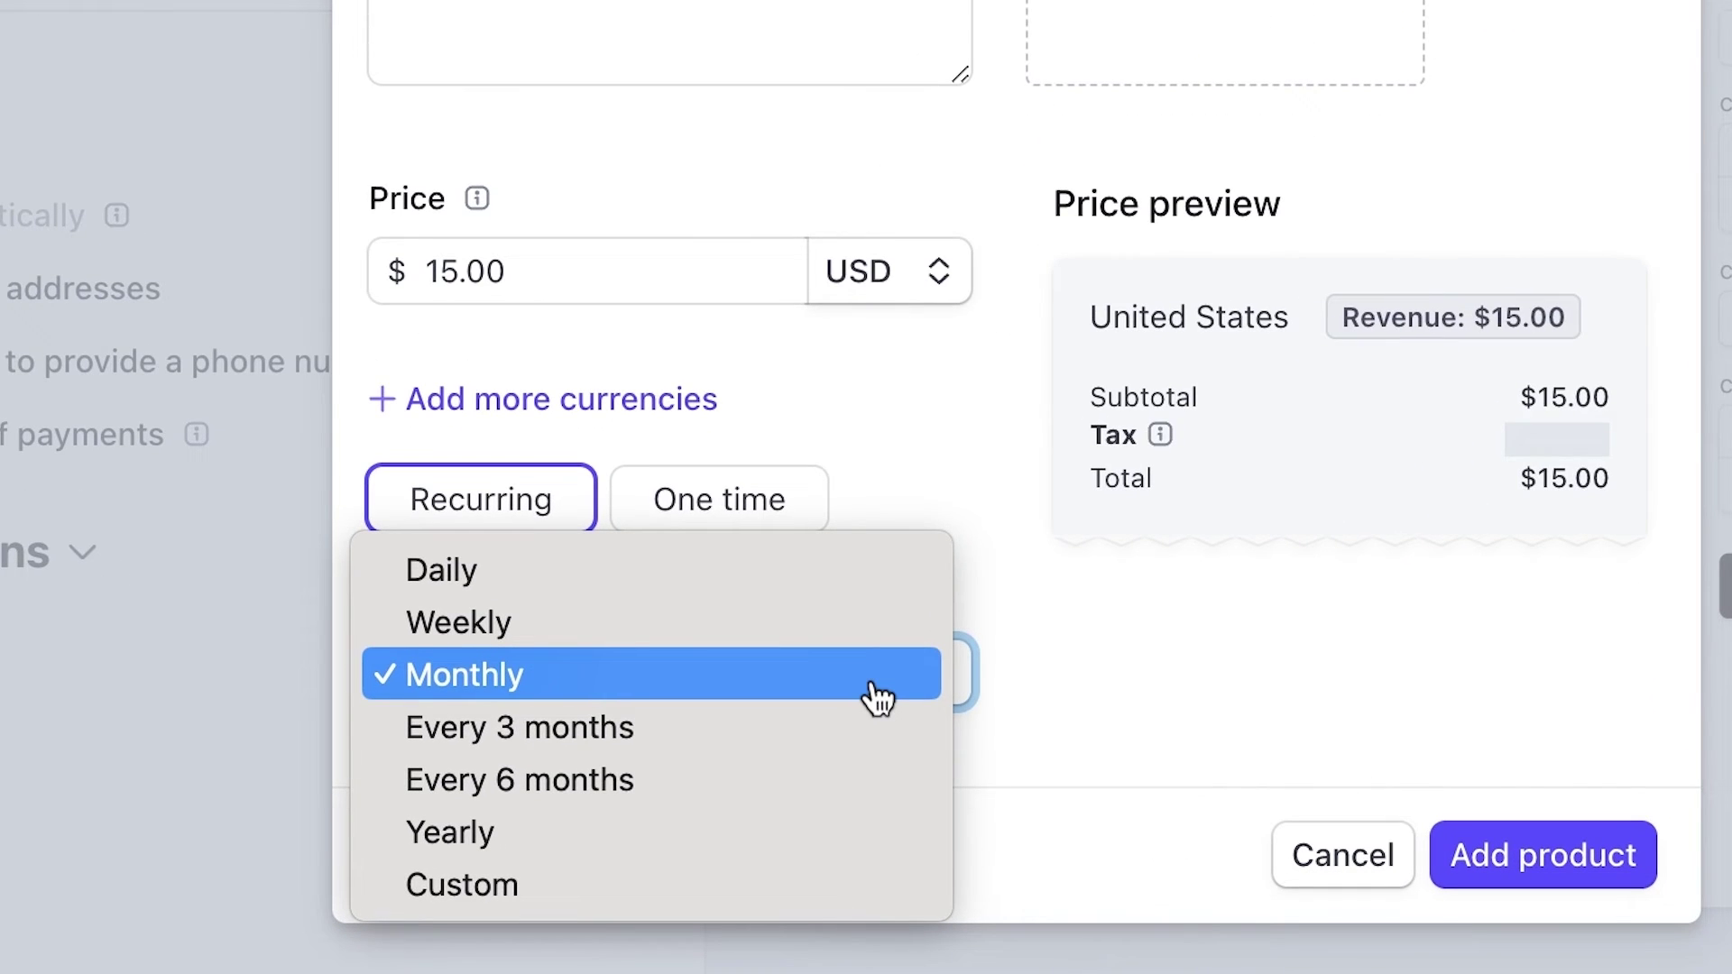
click(1612, 857)
click(1612, 857)
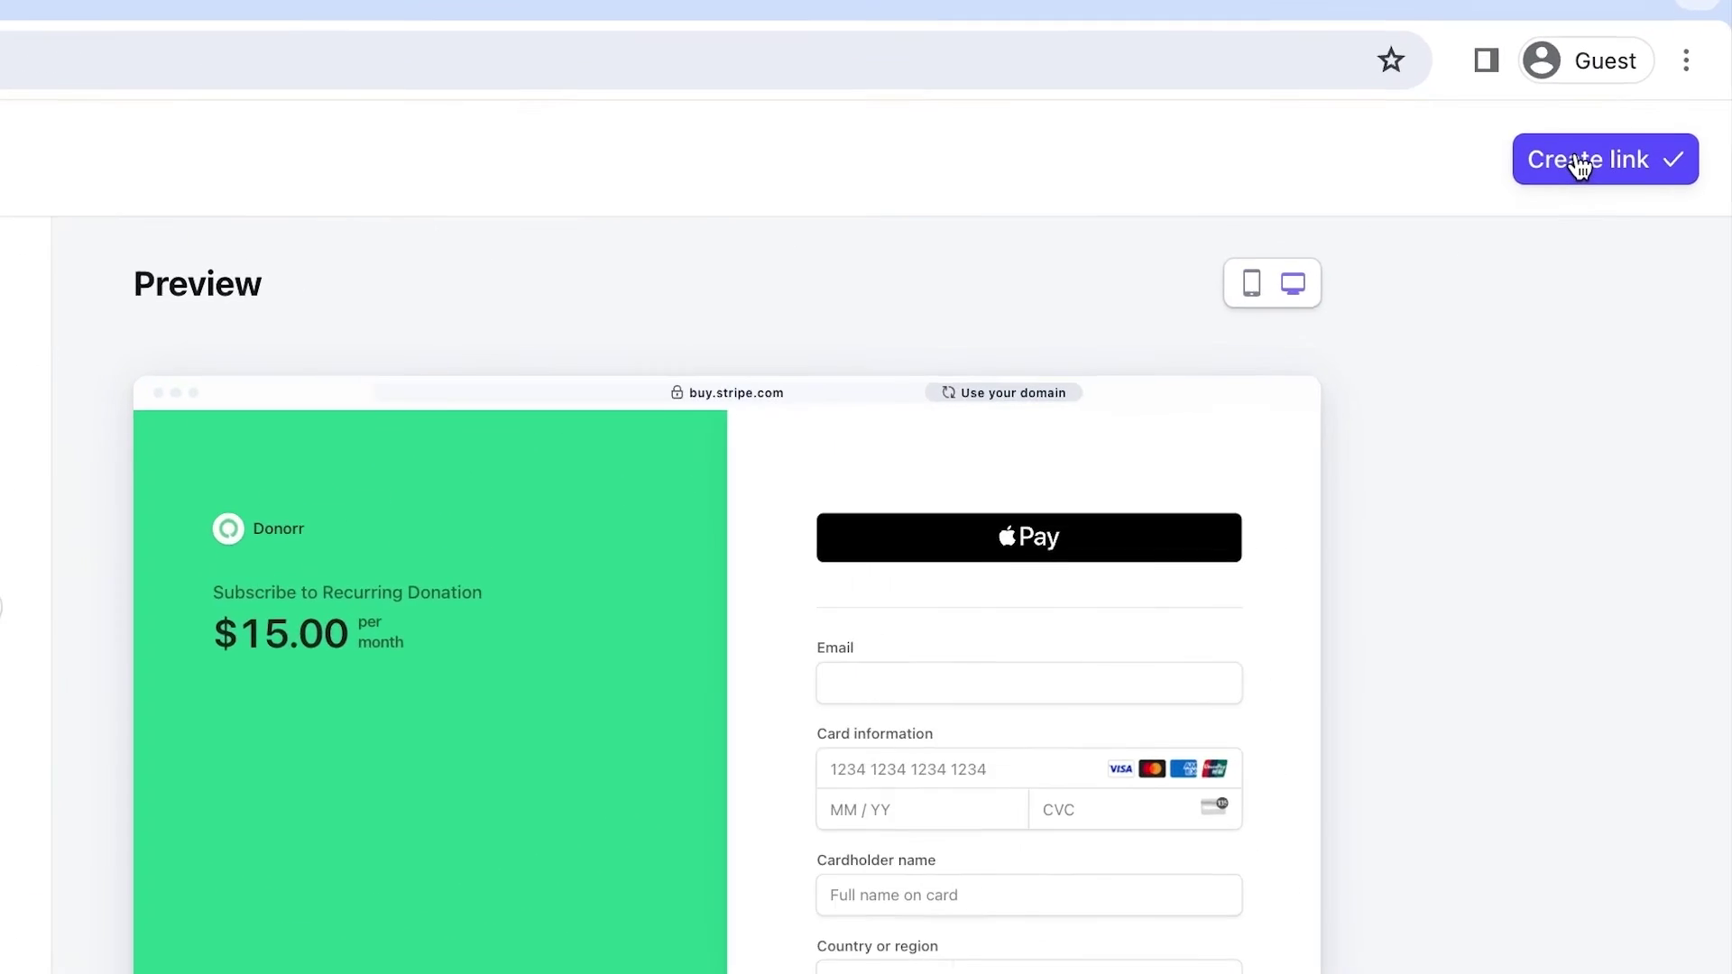
- Create the $15/month Recurring Donation link and copy its URL
click(1580, 165)
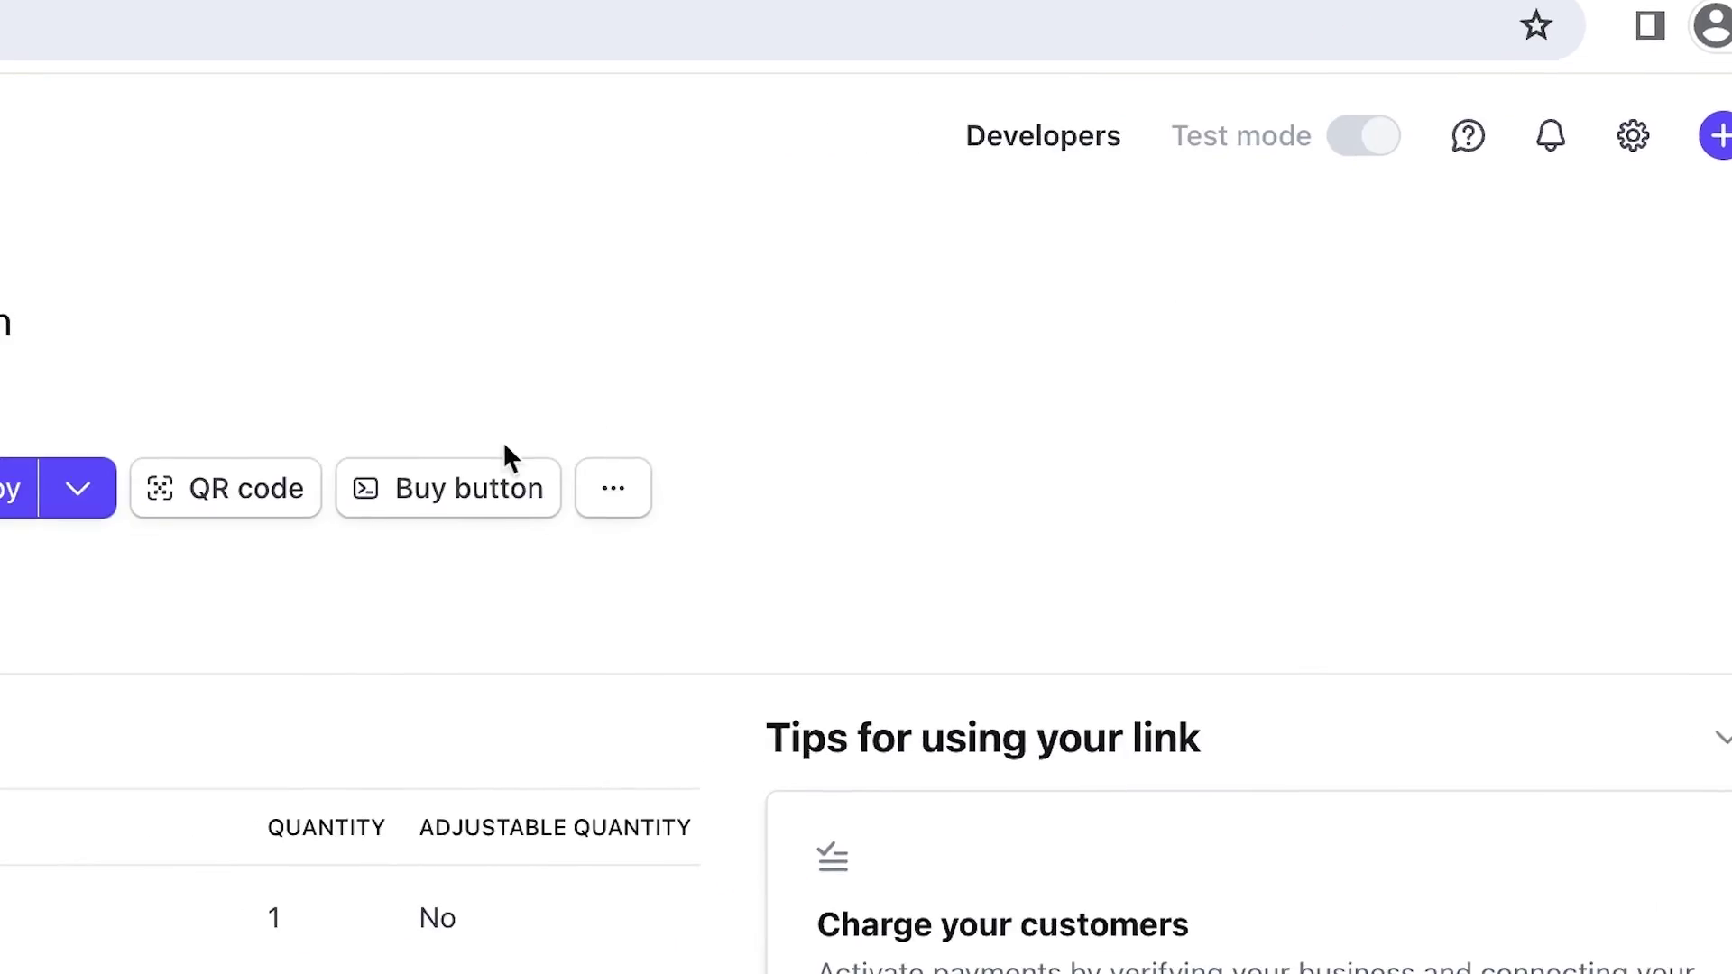
click(749, 406)
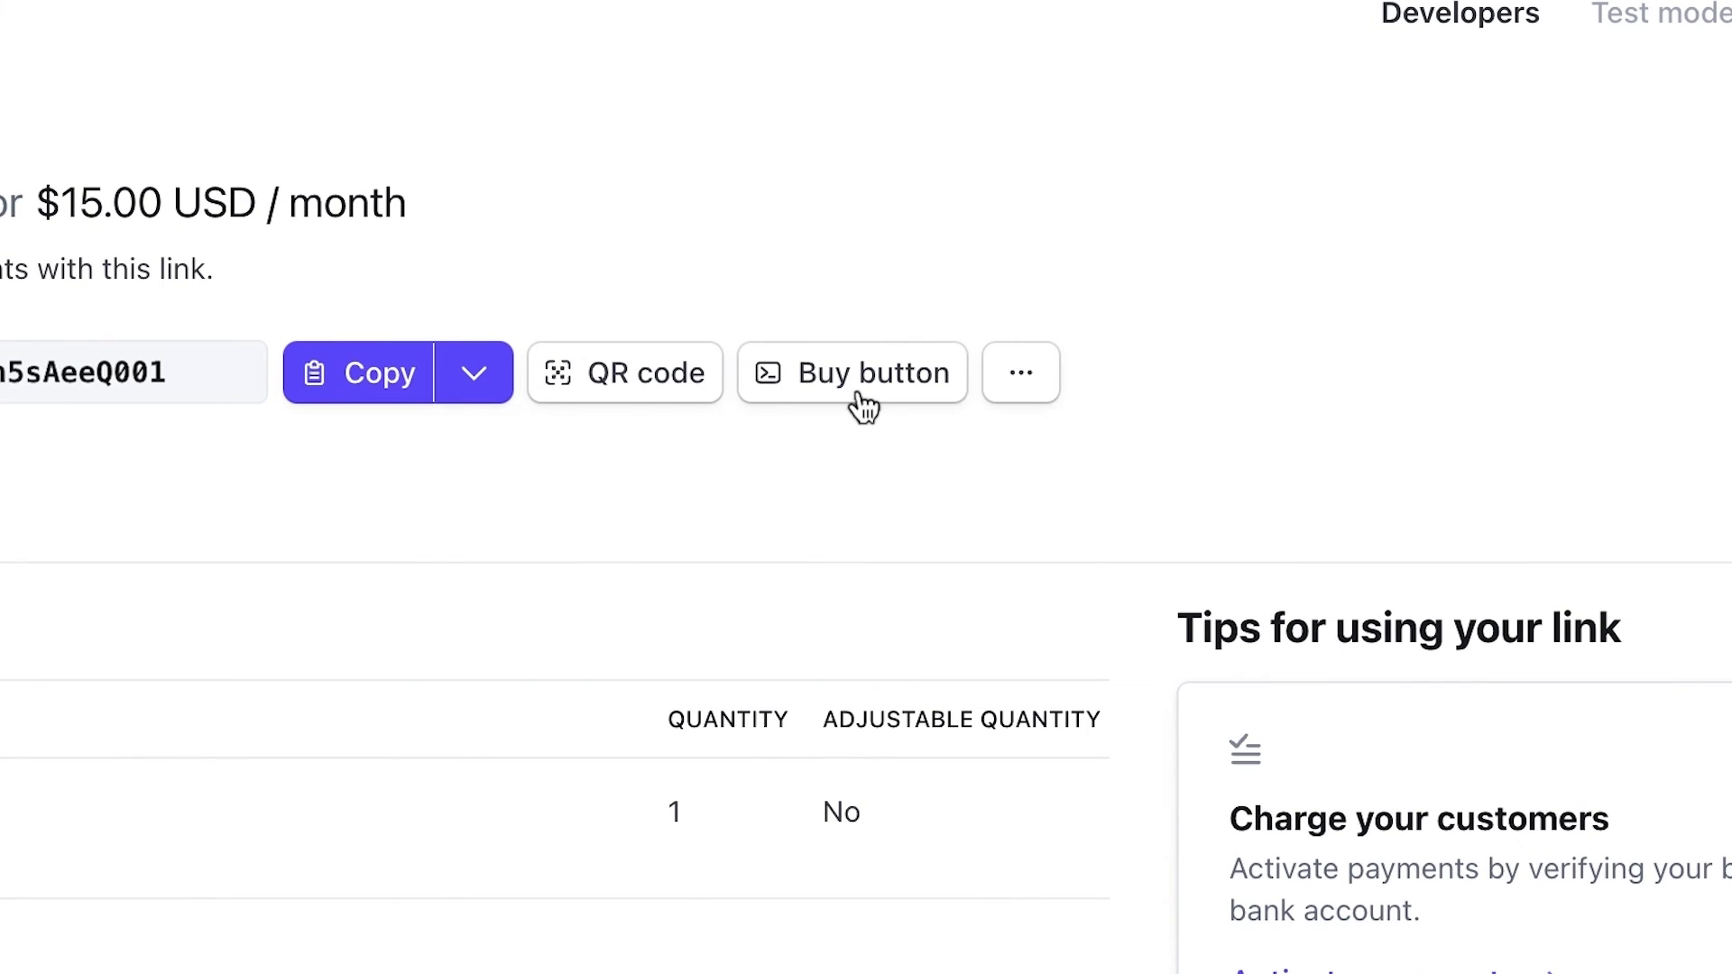
- Set the buy button's text to 'Donate', save it and copy the embed code
click(863, 406)
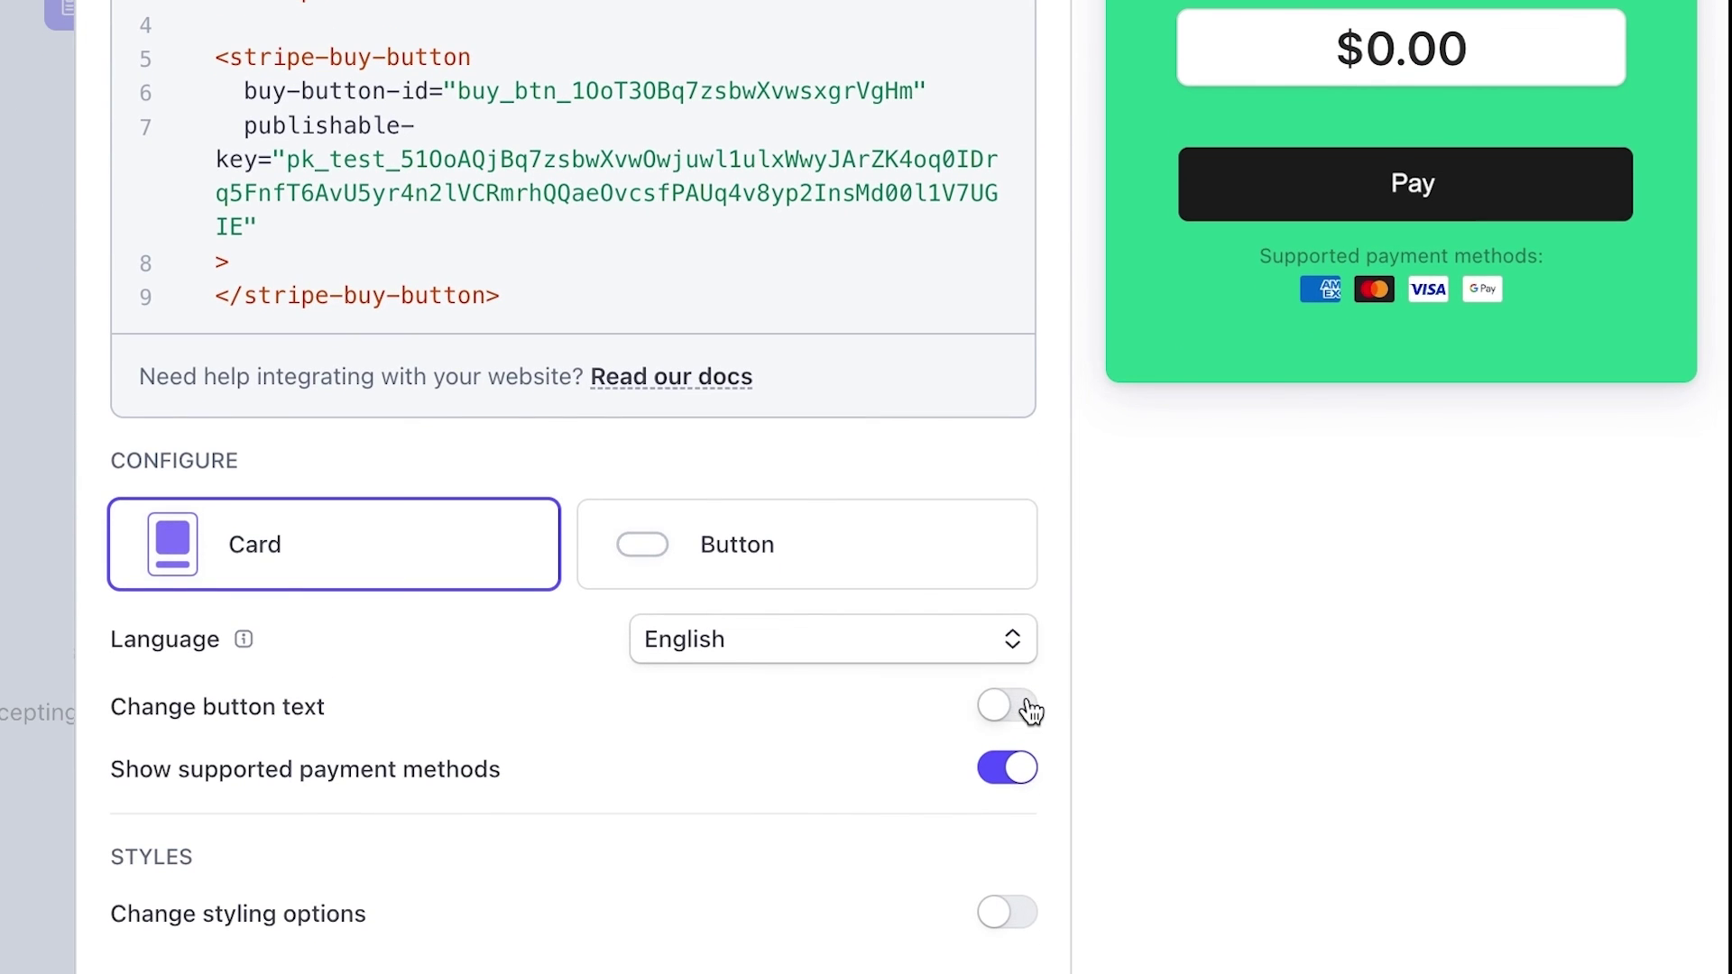
click(1027, 754)
text(Donate)
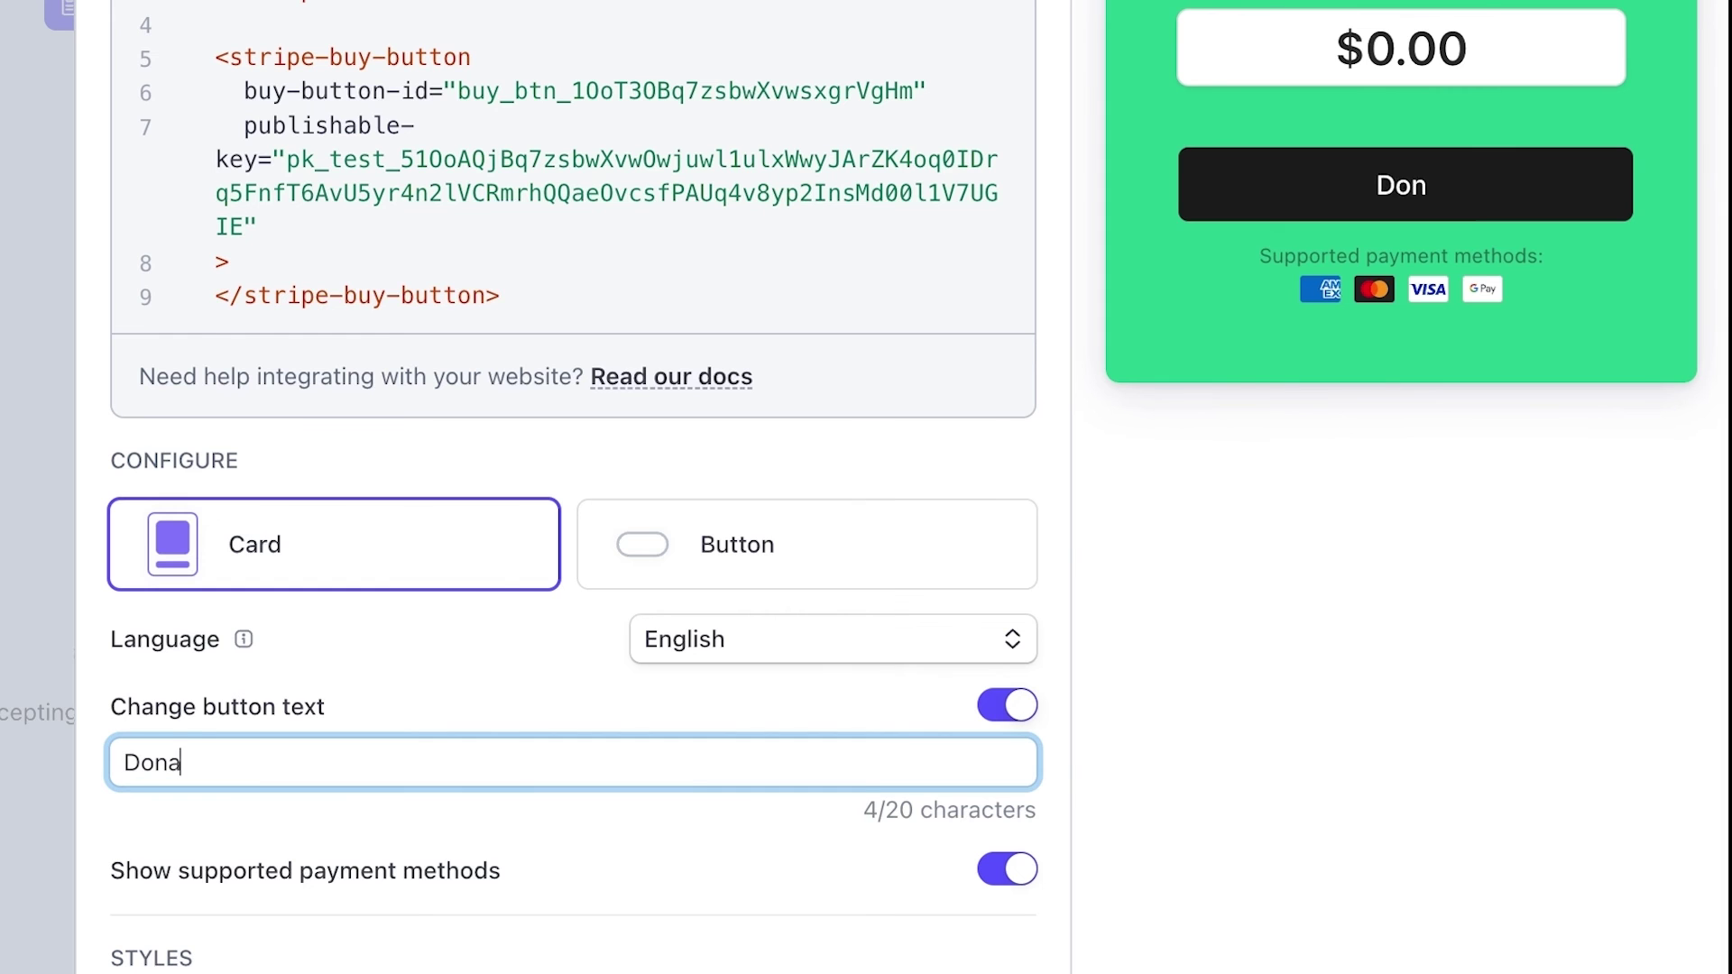
click(1106, 911)
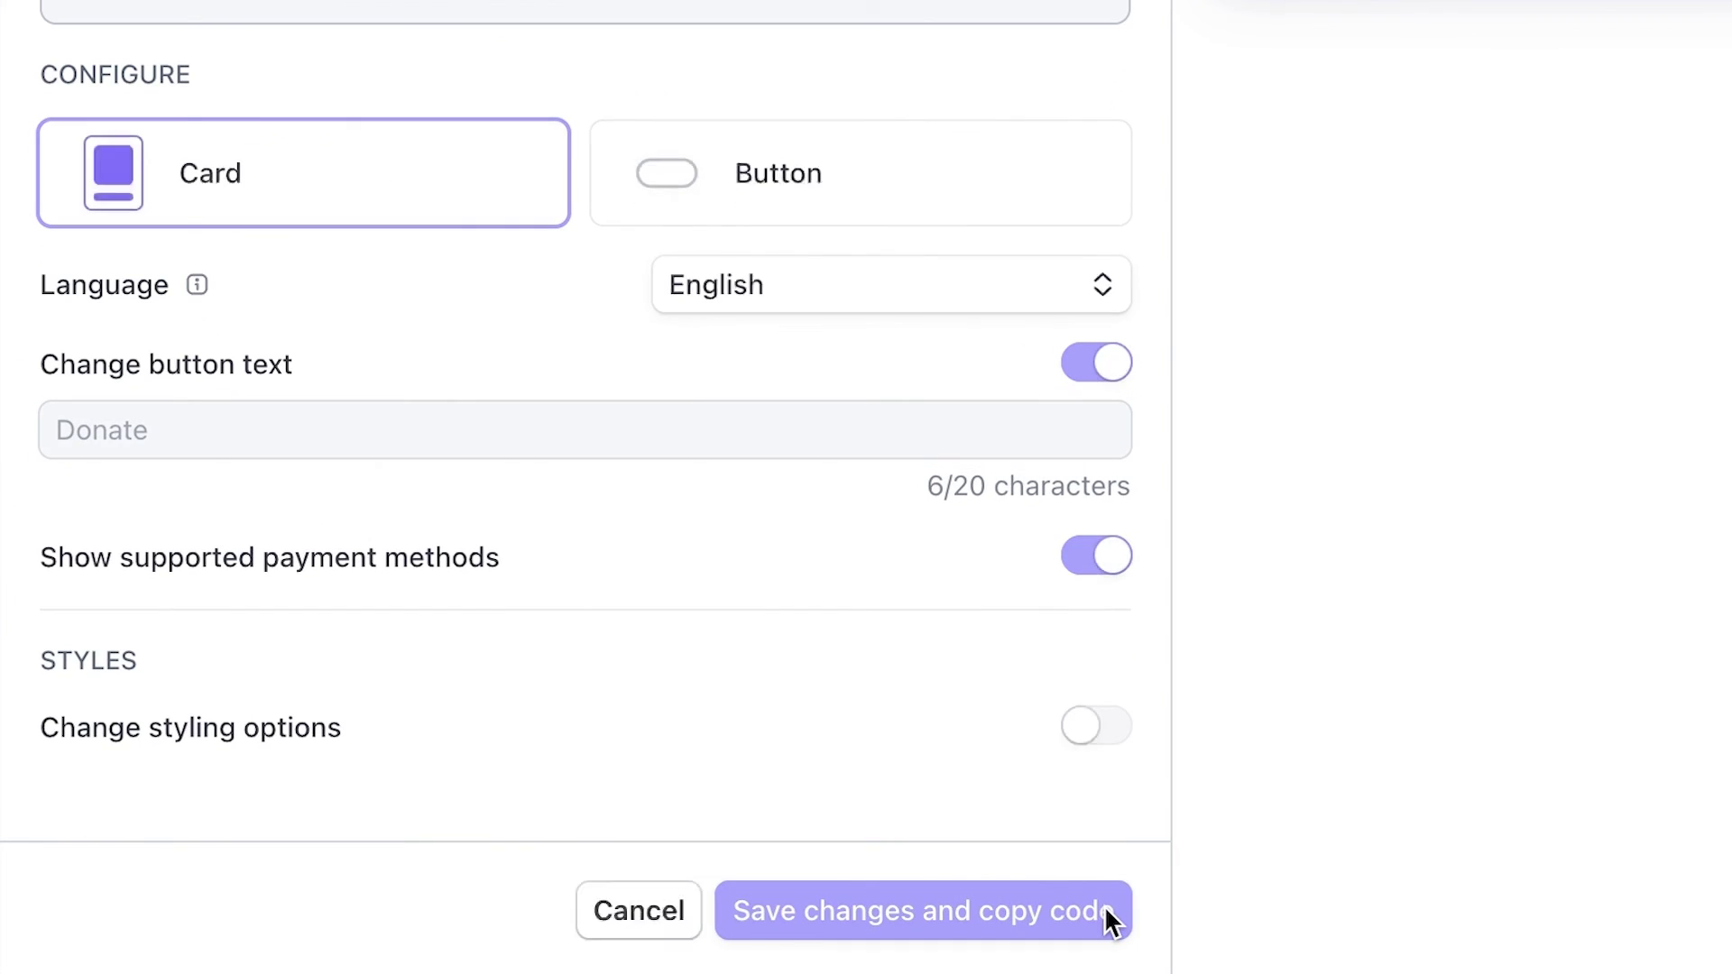